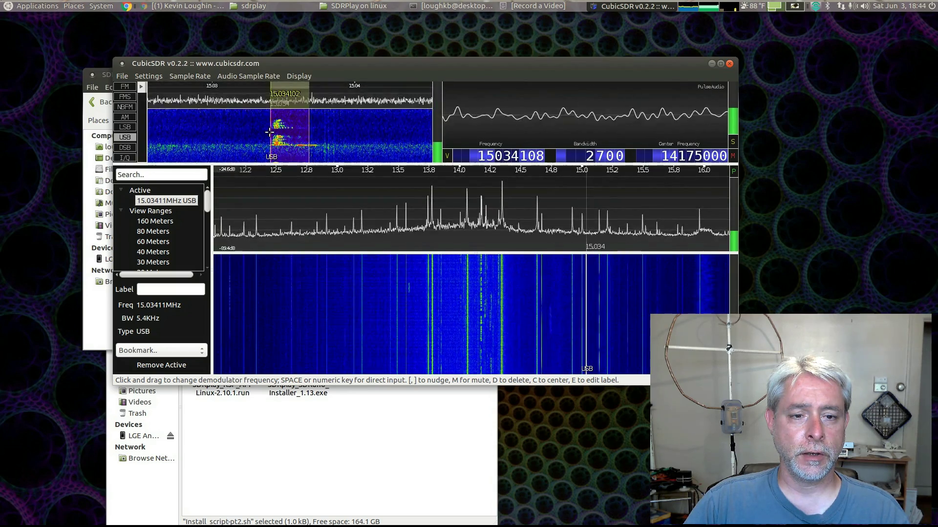
Retune the demodulator to 15,034,034 Hz on the waterfall, raise the receiver window, and mute its audio
left_click(269, 132)
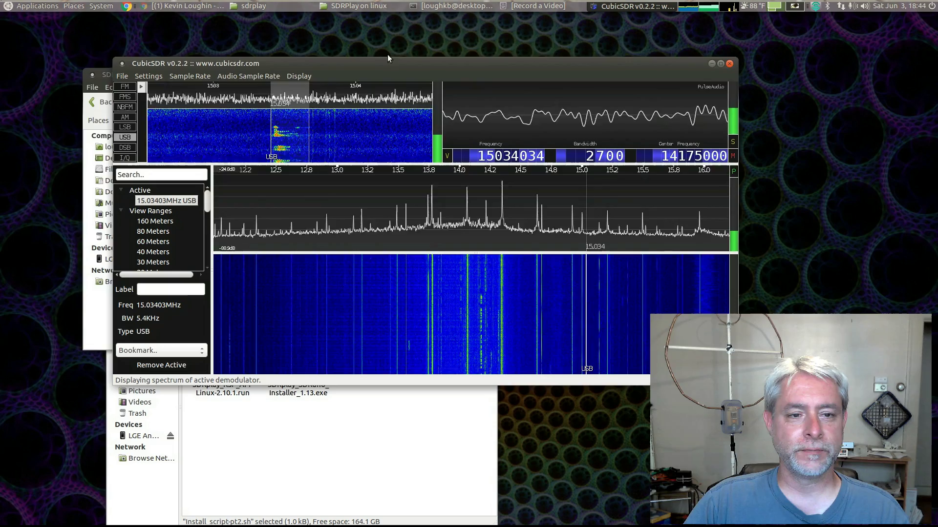
left_click_drag(387, 62, 301, 36)
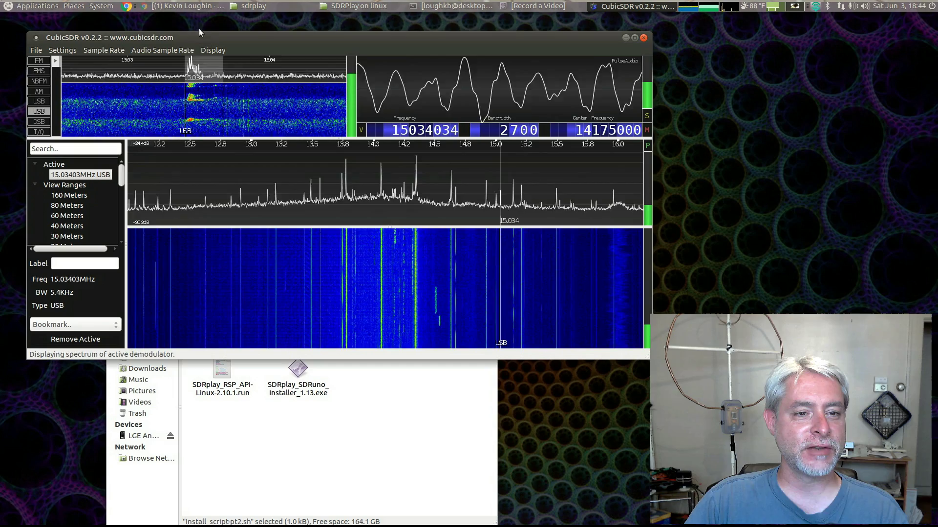
left_click_drag(192, 36, 195, 27)
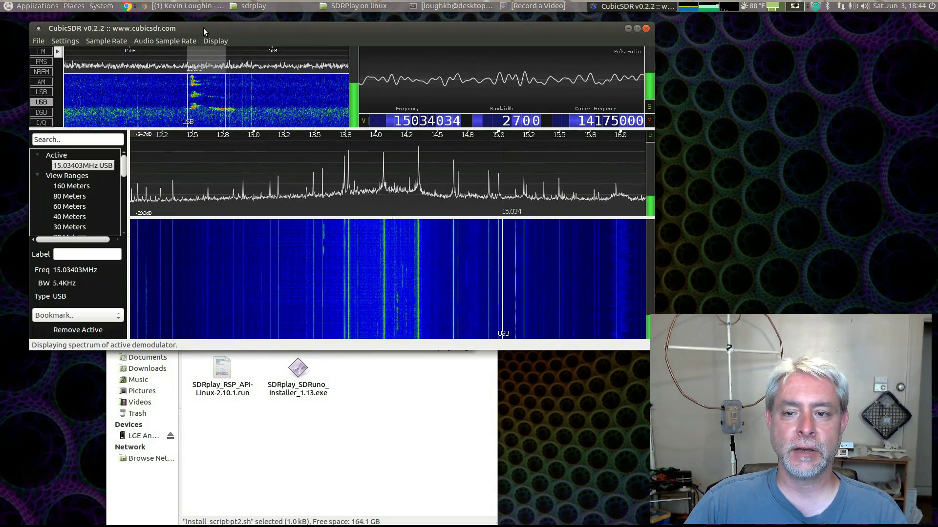
left_click(649, 121)
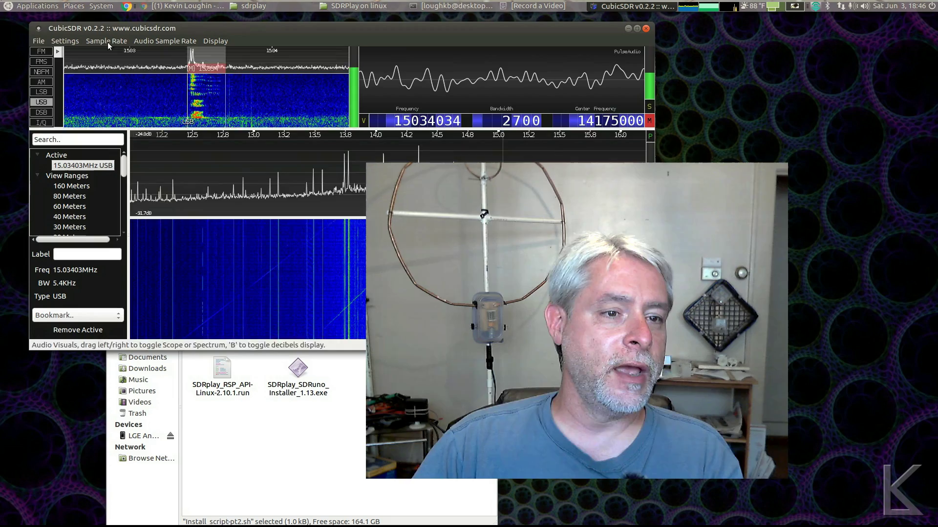
left_click(63, 40)
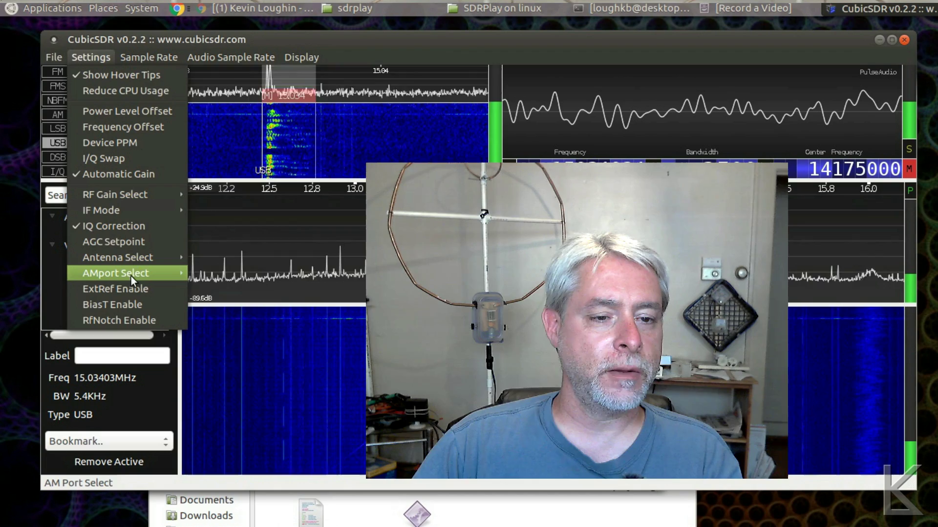
mouse_move(131, 276)
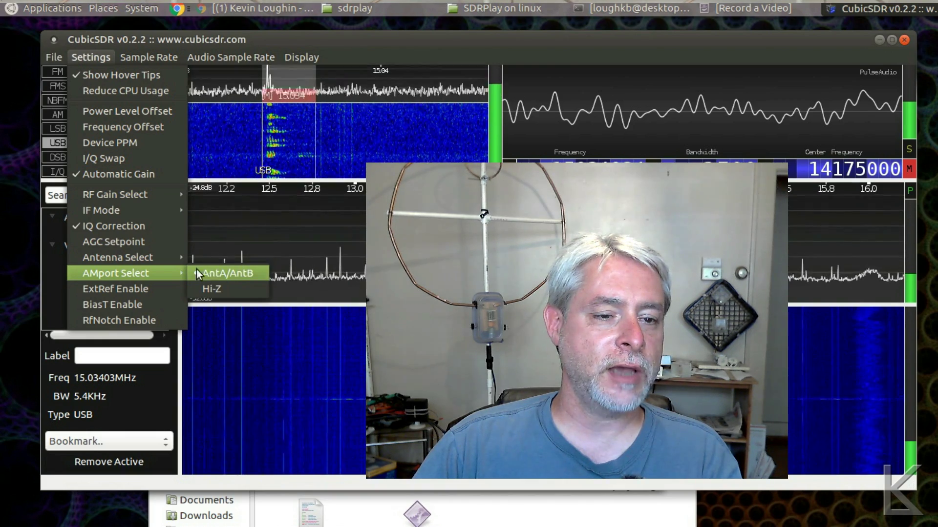
mouse_move(150, 260)
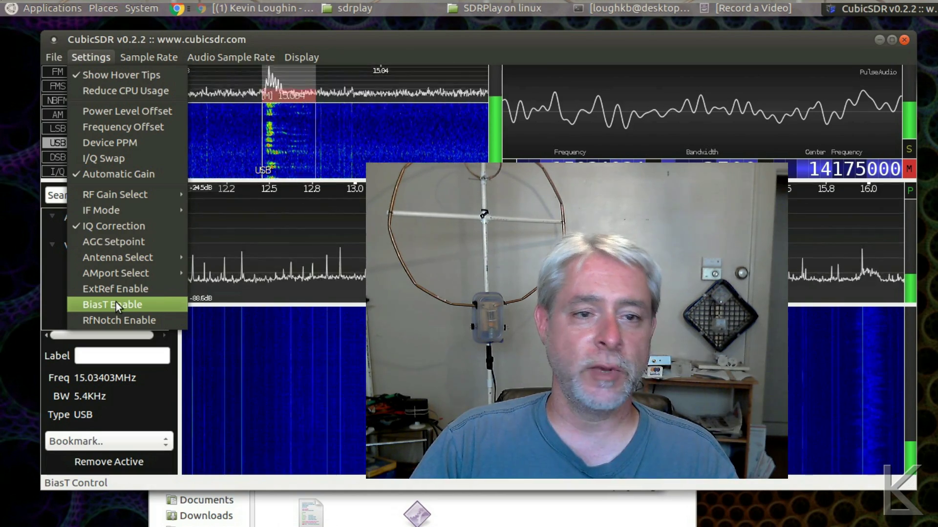
left_click(379, 43)
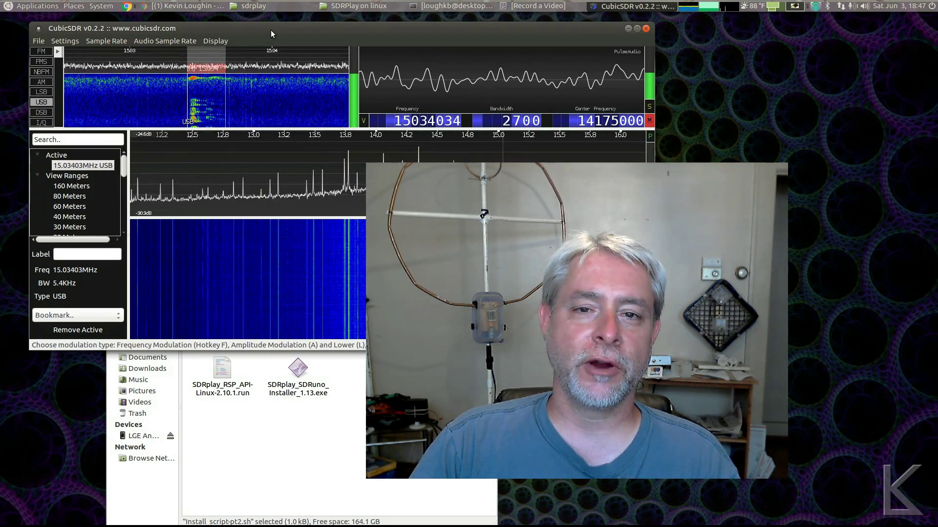
Close CubicSDR and the empty SDRPlay on linux folder window, bringing the web browser forward
mouse_move(280, 29)
left_mouse_down()
mouse_move(257, 11)
mouse_move(264, 20)
left_mouse_up()
left_click(625, 20)
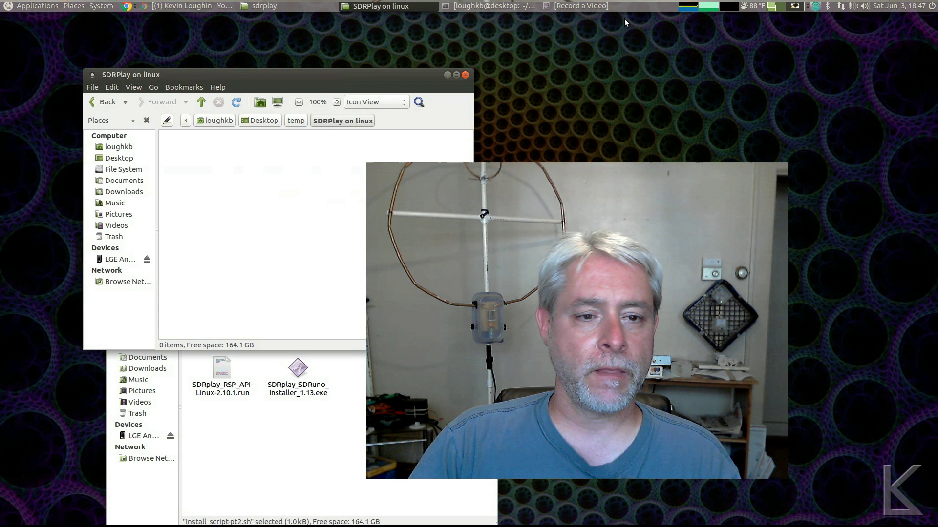
left_click(465, 75)
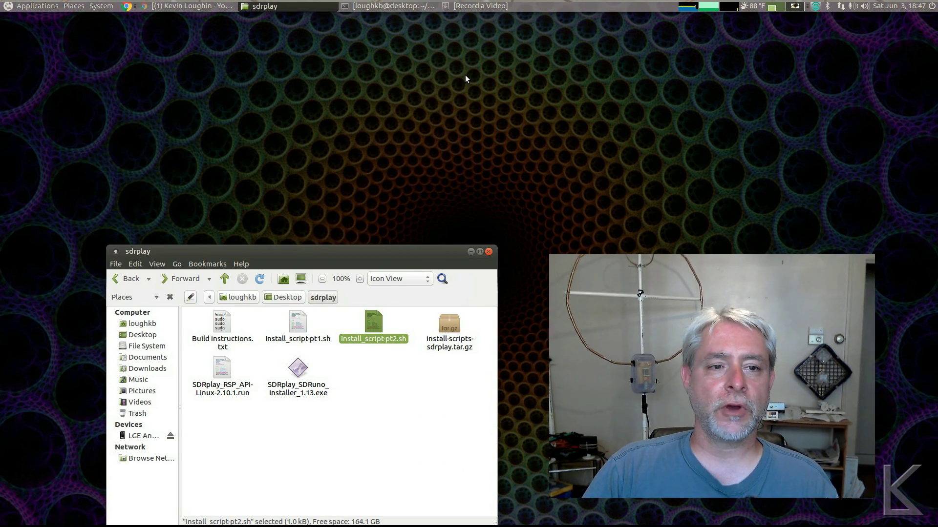
left_click(188, 7)
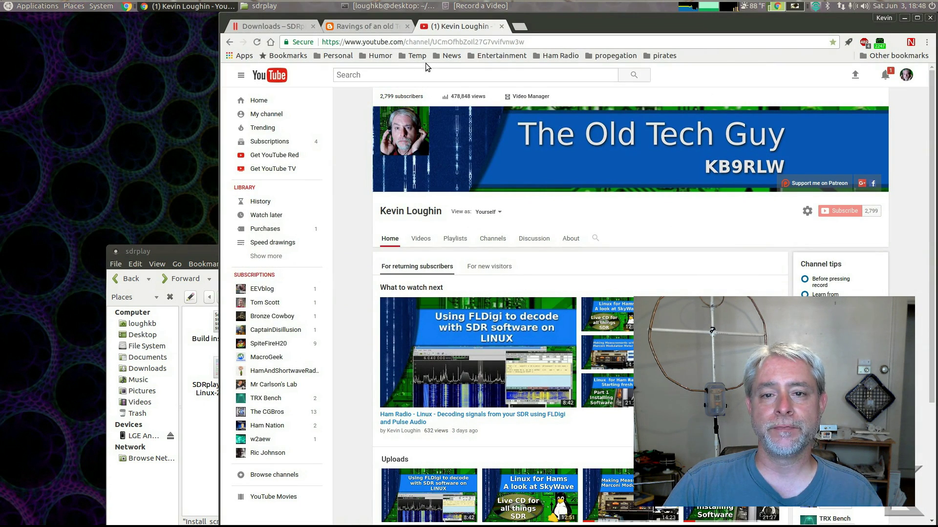
Show the SDRplay Downloads page's Linux x86 tab, then move the browser aside to reveal the sdrplay folder
double_click(605, 21)
left_click_drag(606, 21, 190, 19)
left_click(96, 25)
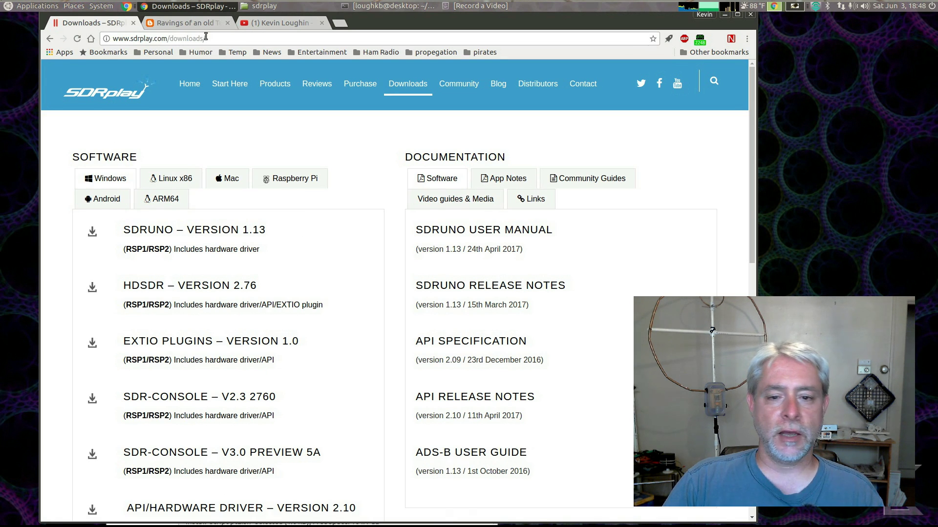
left_click(172, 182)
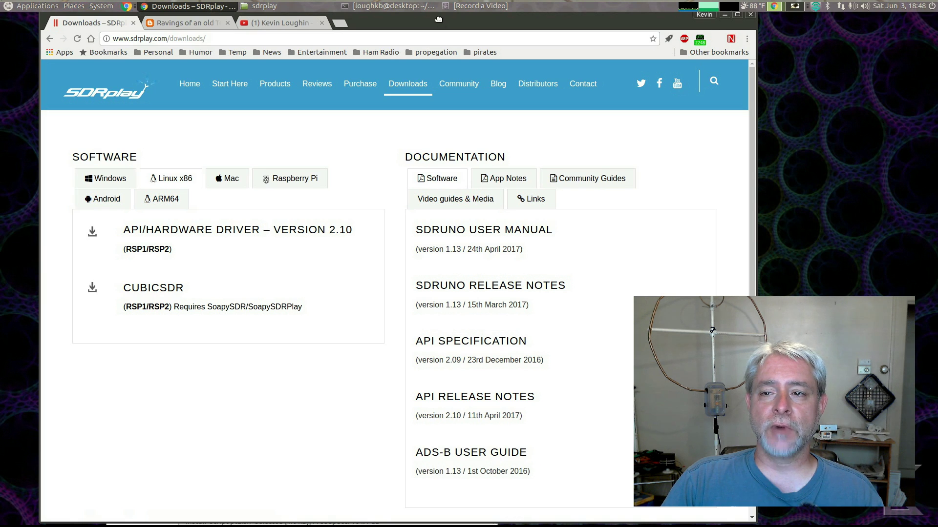
left_click_drag(438, 19, 606, 36)
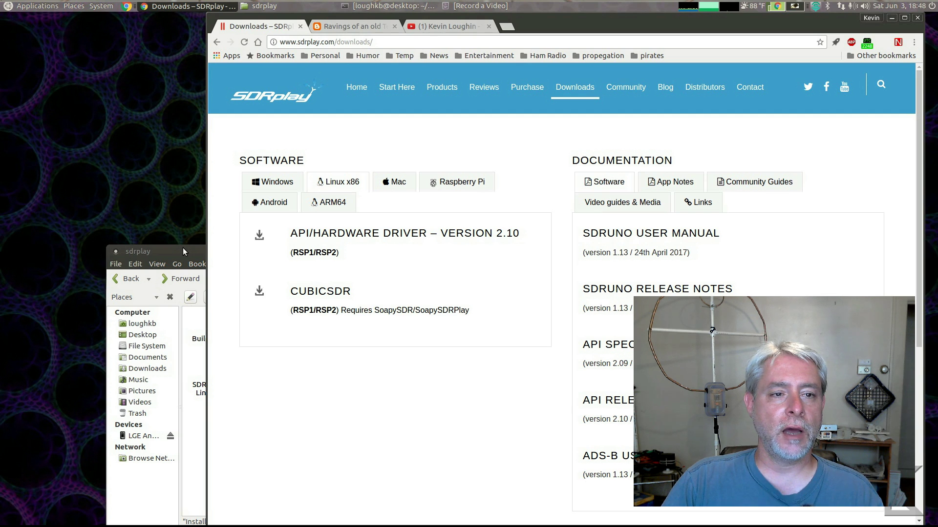
Open the Desktop from Places, then open the sdrplay folder and keep its window in front
left_click(78, 8)
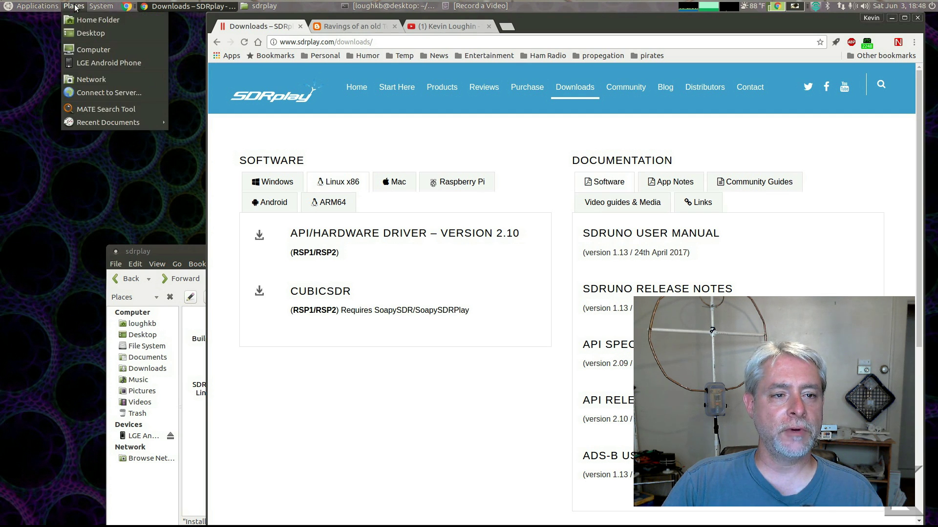
left_click(82, 30)
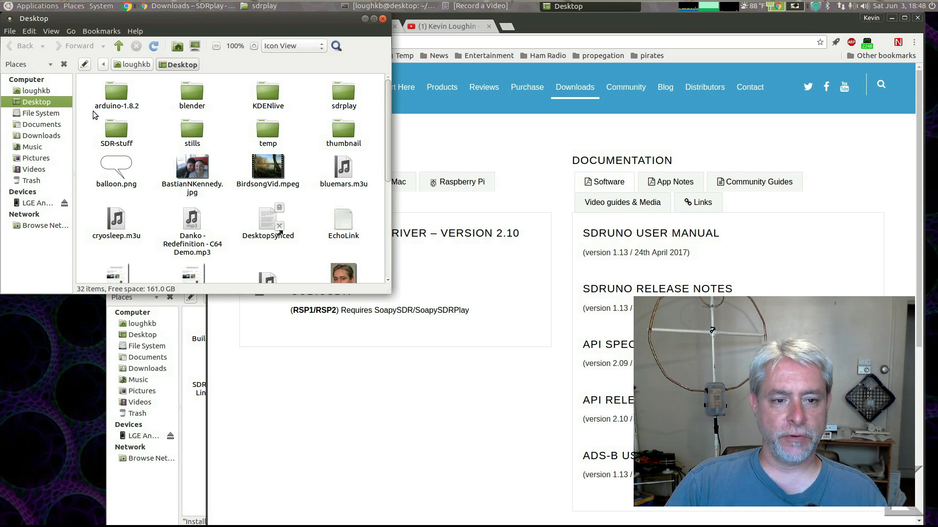
double_click(344, 94)
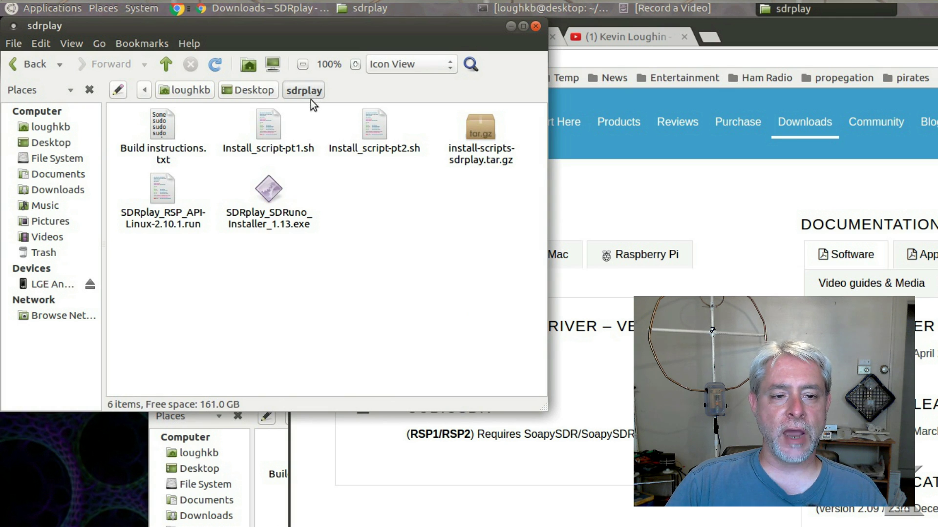
left_click(796, 35)
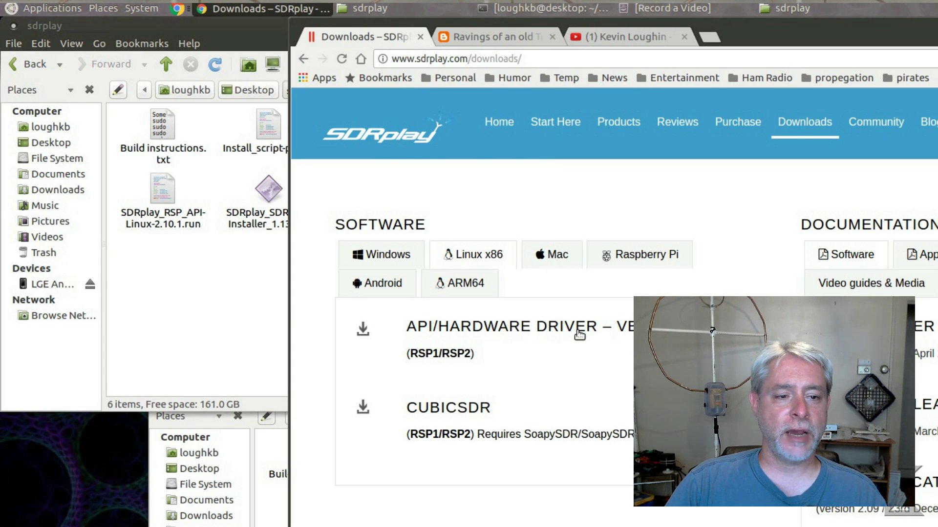
left_click(248, 318)
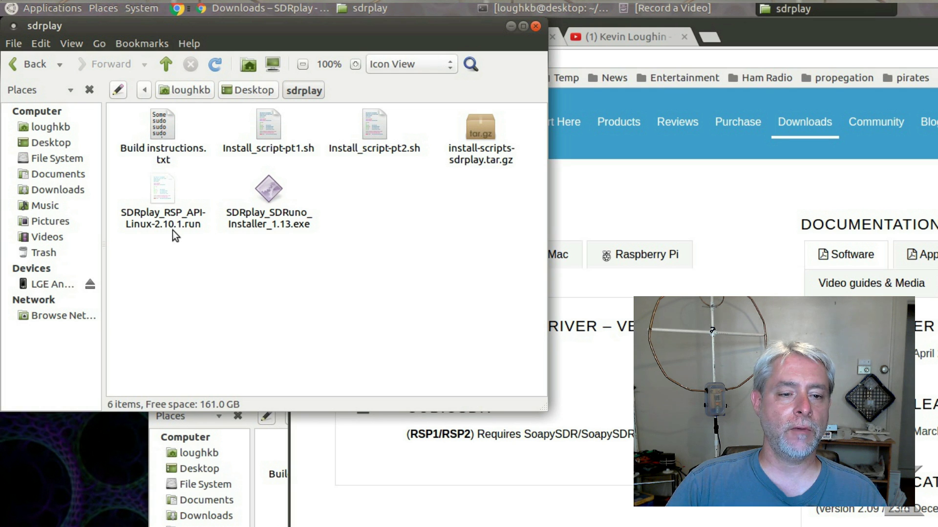
Enable 'Allow executing file as program' in SDRplay_RSP_API-Linux-2.10.1.run's Properties permissions
right_click(162, 198)
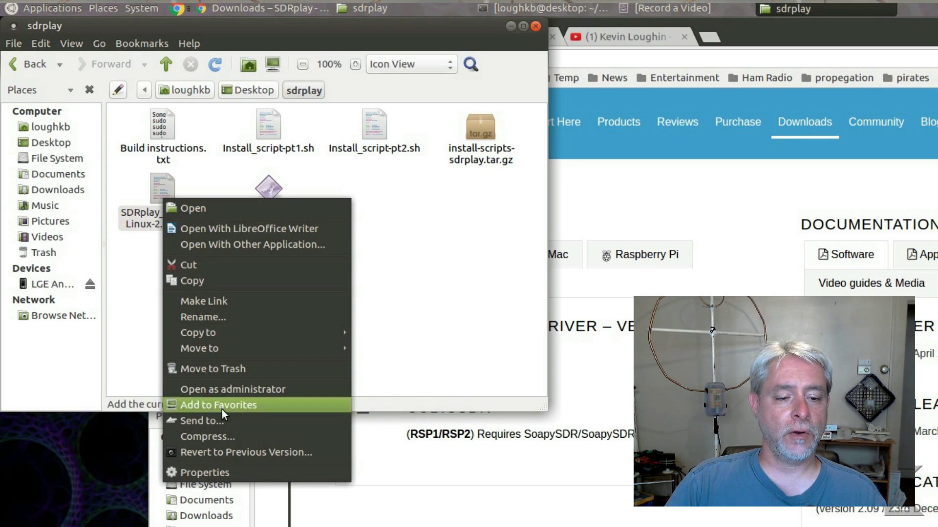
left_click(219, 473)
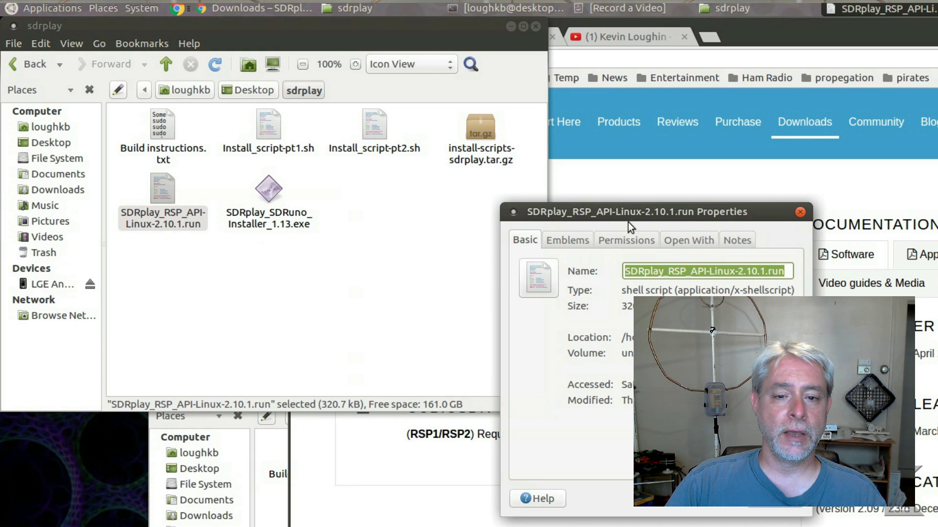
left_click_drag(629, 224, 364, 154)
left_click(365, 186)
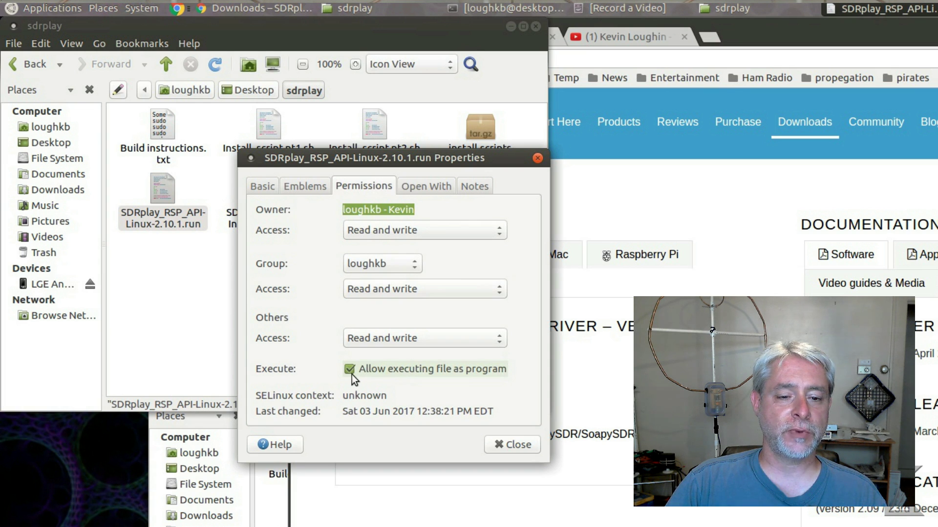
left_click(508, 444)
left_click(286, 280)
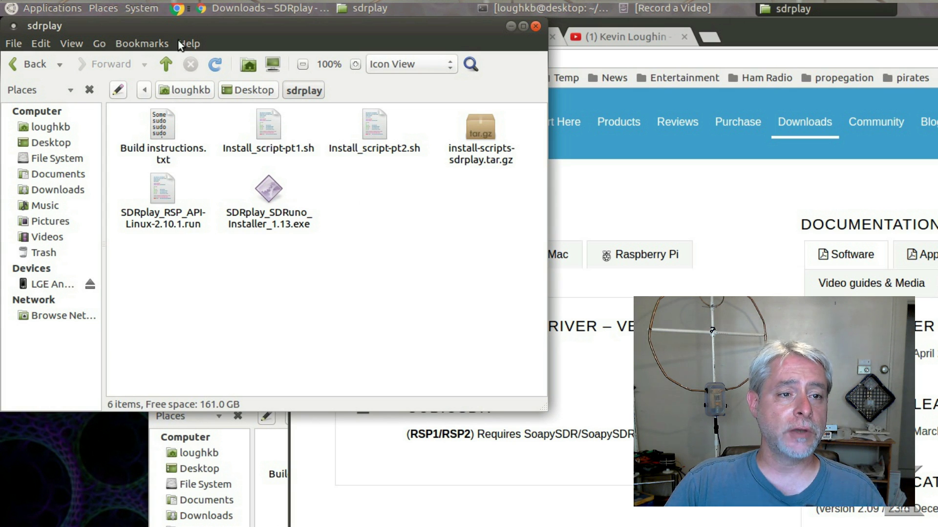
Launch MATE Terminal from Applications > System Tools and move it down the screen
left_click(68, 11)
mouse_move(66, 192)
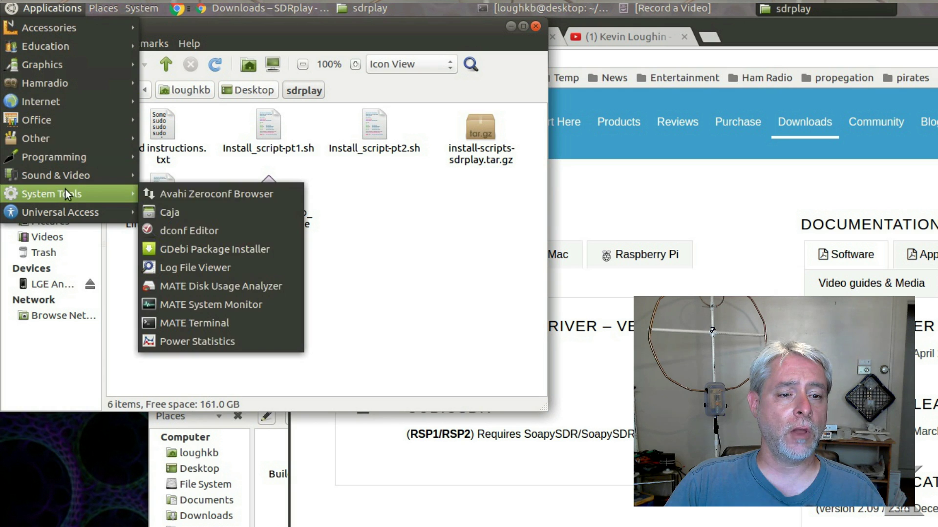
left_click(215, 323)
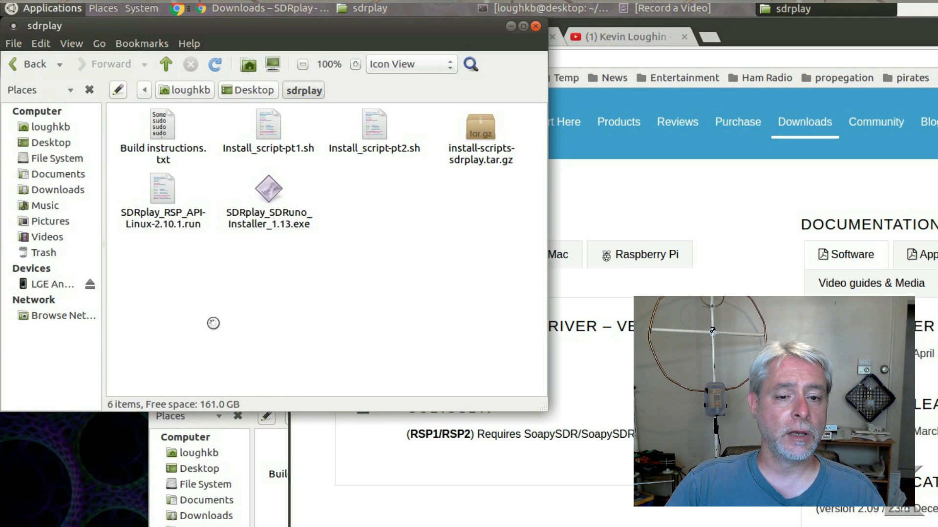
left_click_drag(344, 46, 394, 275)
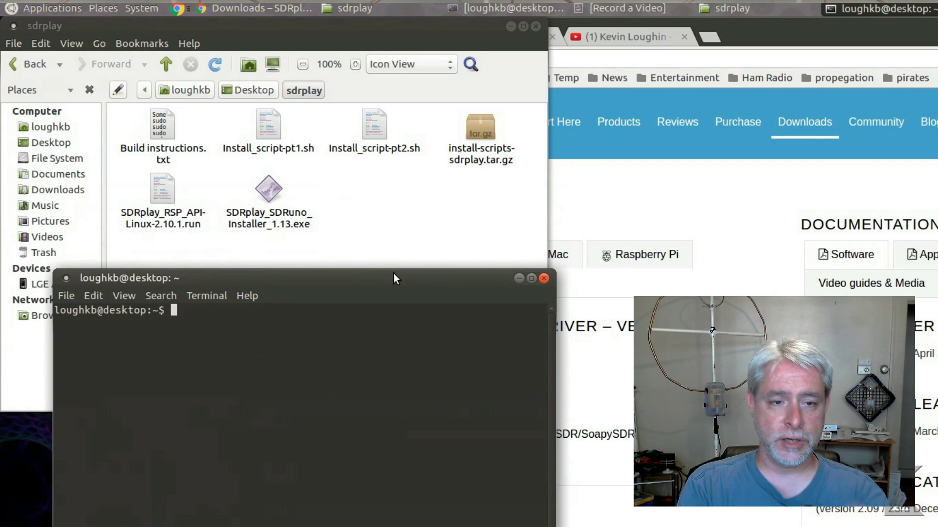
Run cd ~/Desktop/sdrplay and ls to list the folder's six files
type("cd ~")
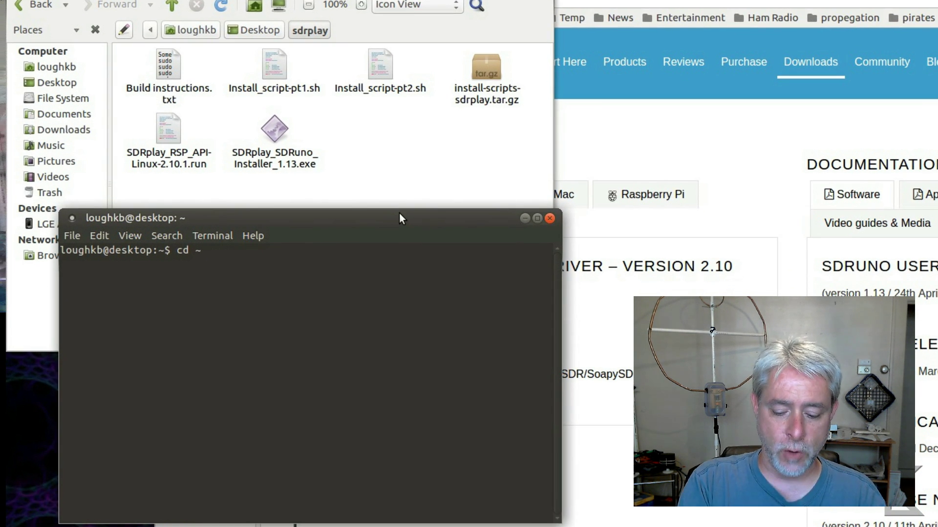
type("/Desktop")
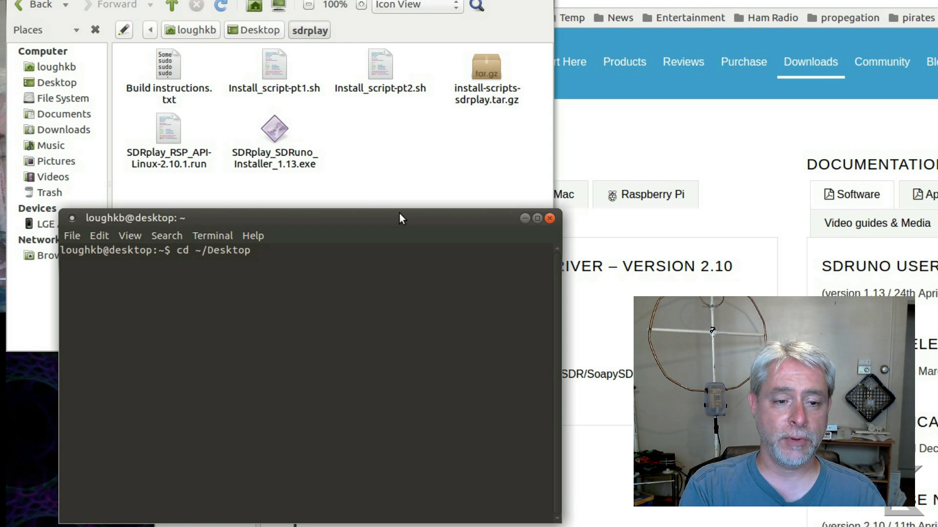
type("/")
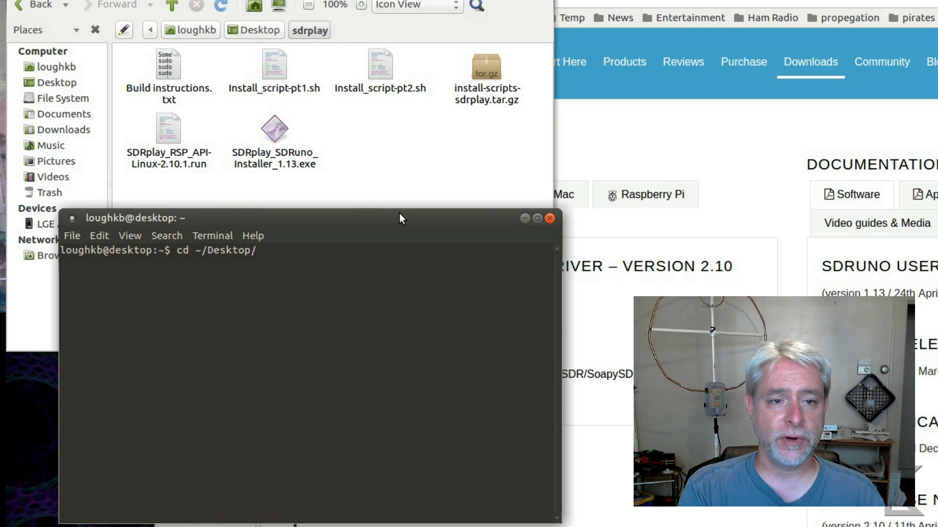
type("sdrplay")
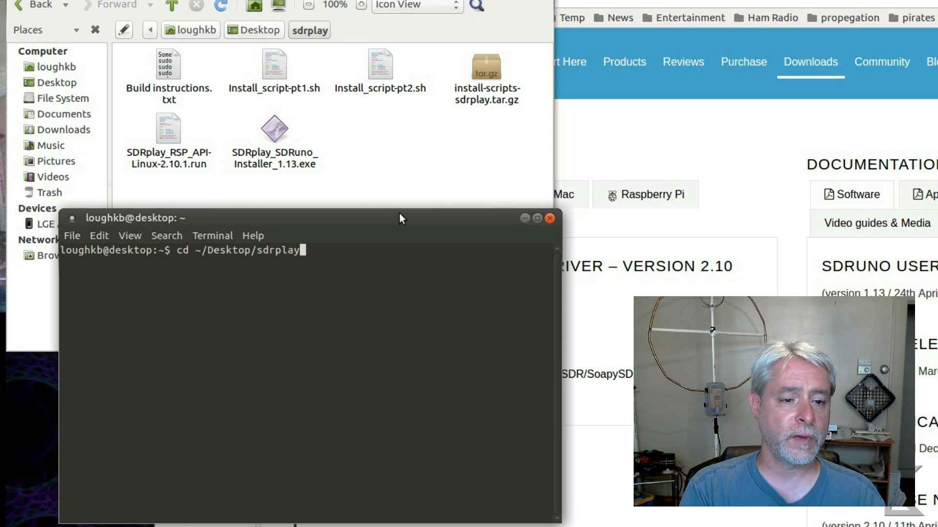
key("Return")
type("ls")
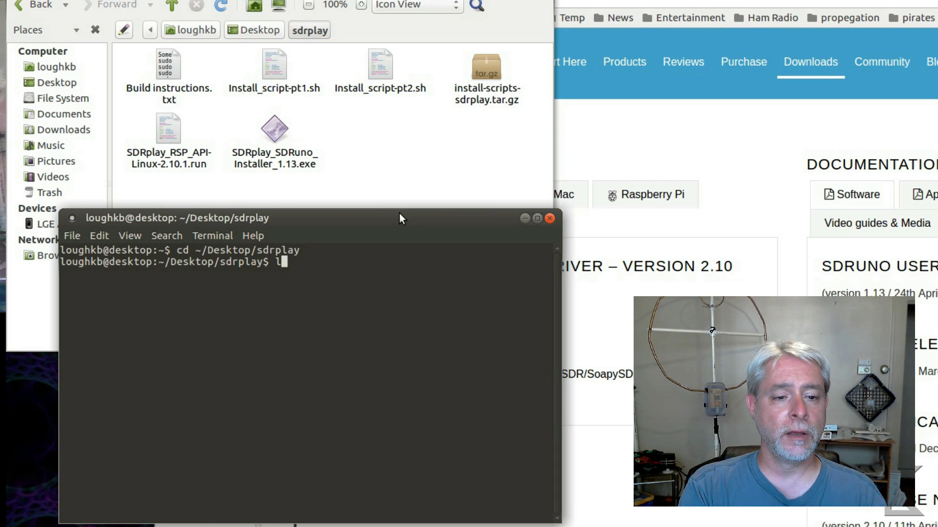
key("Return")
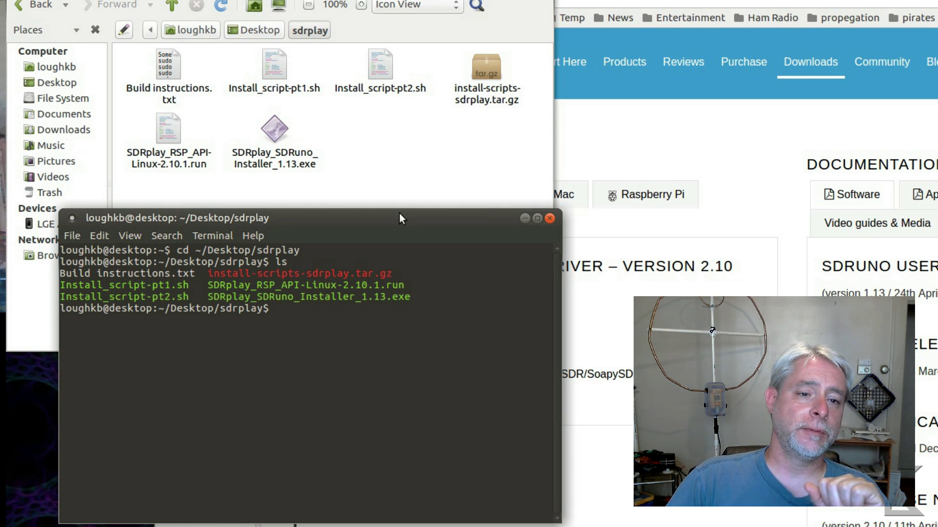
right_click(271, 68)
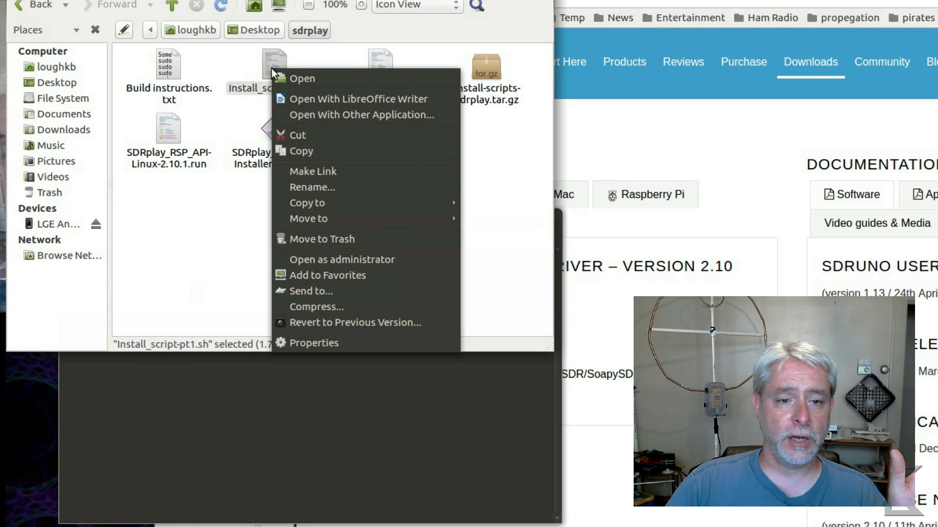
left_click(314, 118)
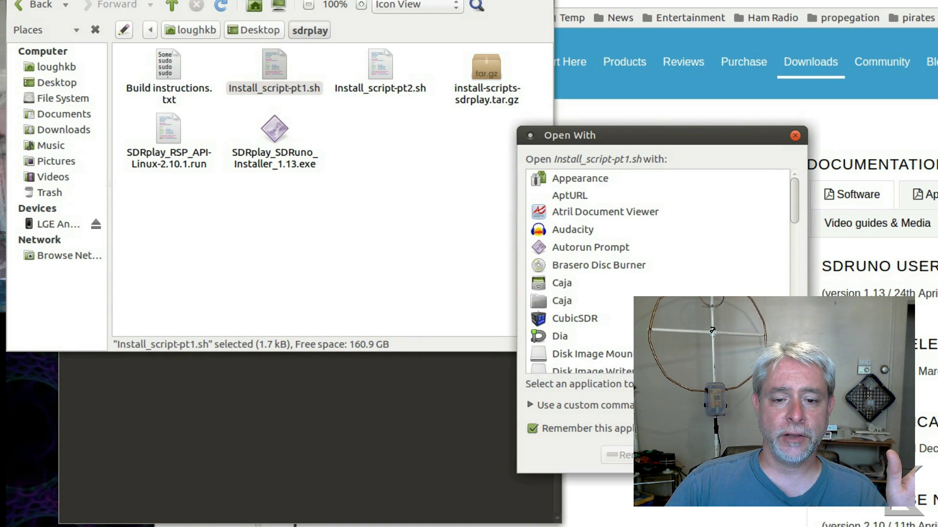
scroll(611, 268, "down", 5)
scroll(611, 309, "down", 6)
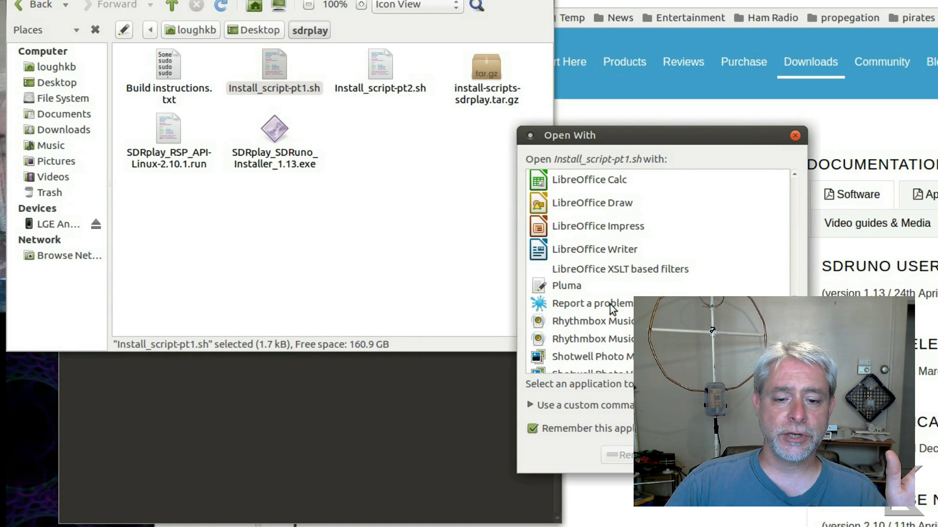
left_click(535, 431)
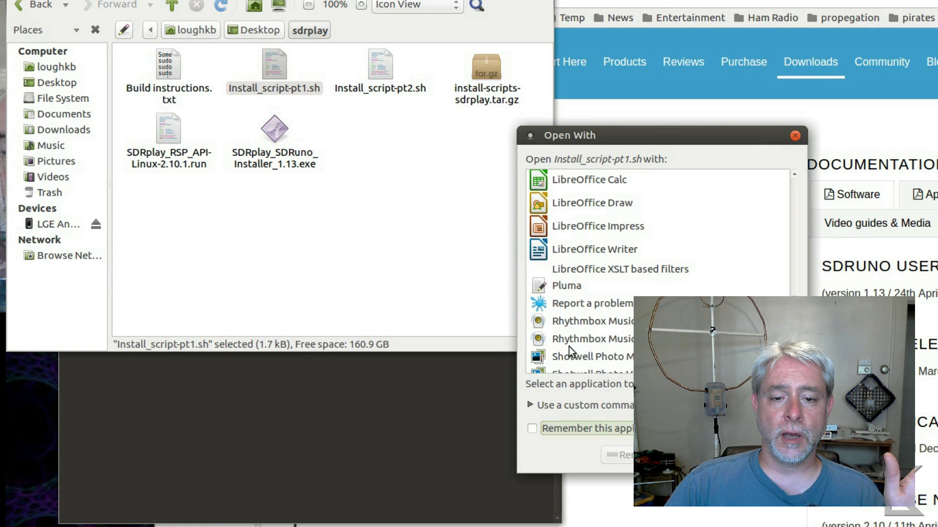
left_click(574, 287)
double_click(571, 284)
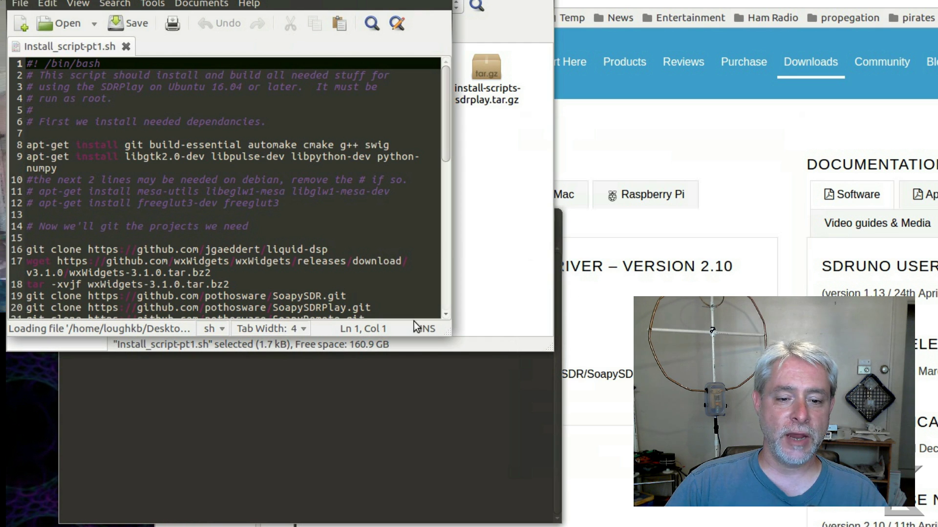
left_click_drag(442, 329, 578, 526)
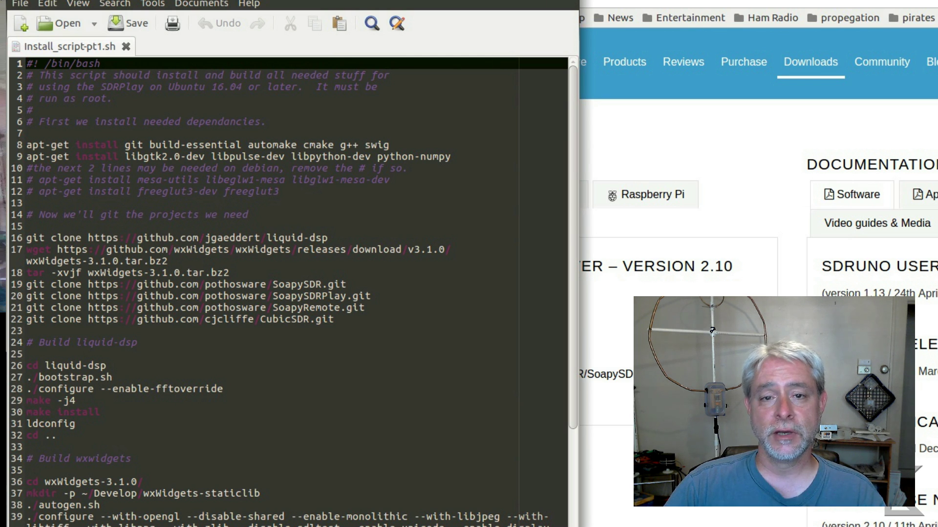
key("ctrl+q")
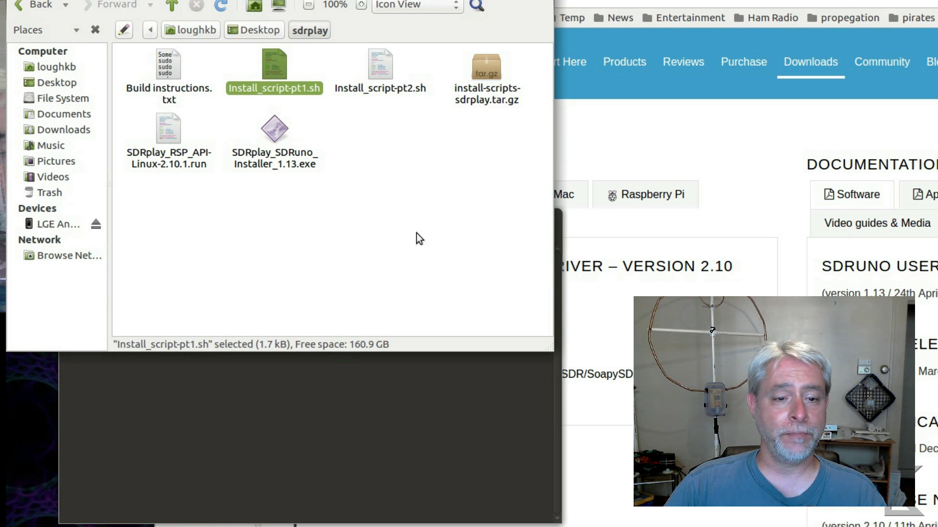
In the terminal, erase the mistyped sudo ./install_scriptpt1.sh back to 'sudo ./'
key("alt+Tab")
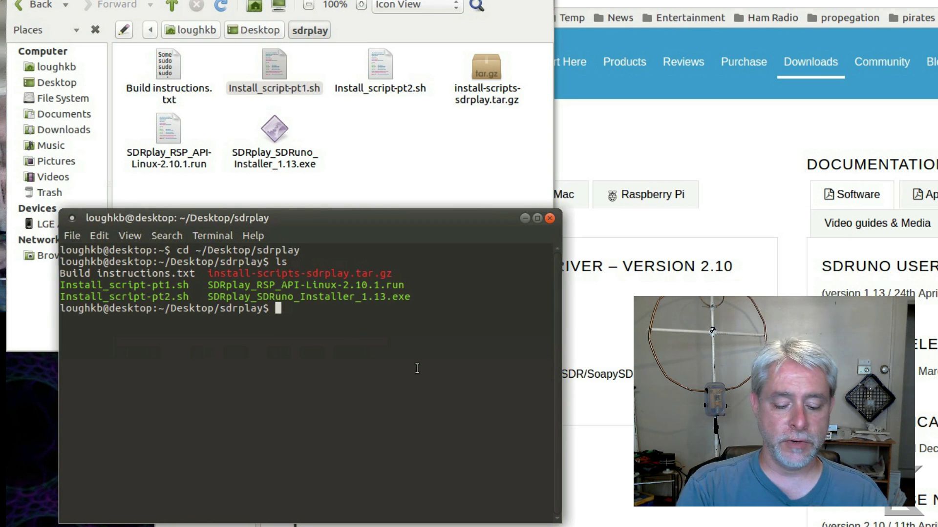
type("s")
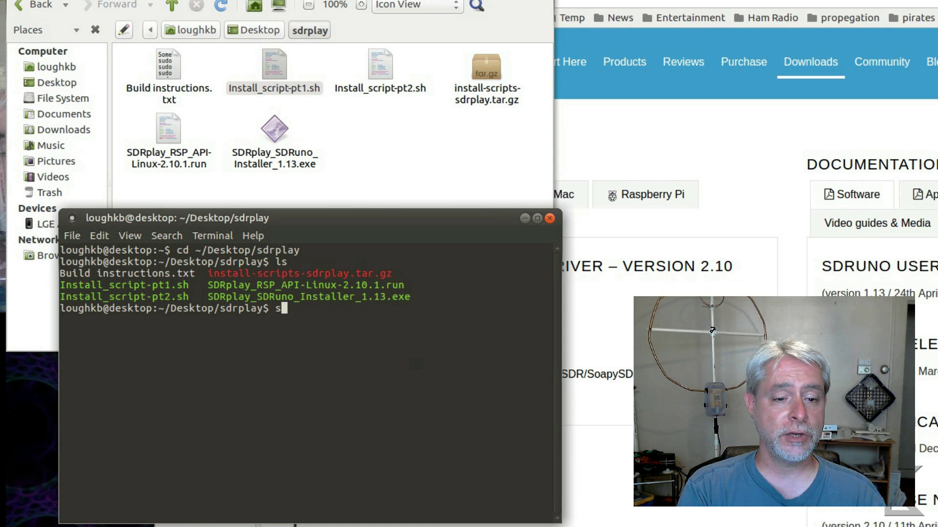
type("udo ./")
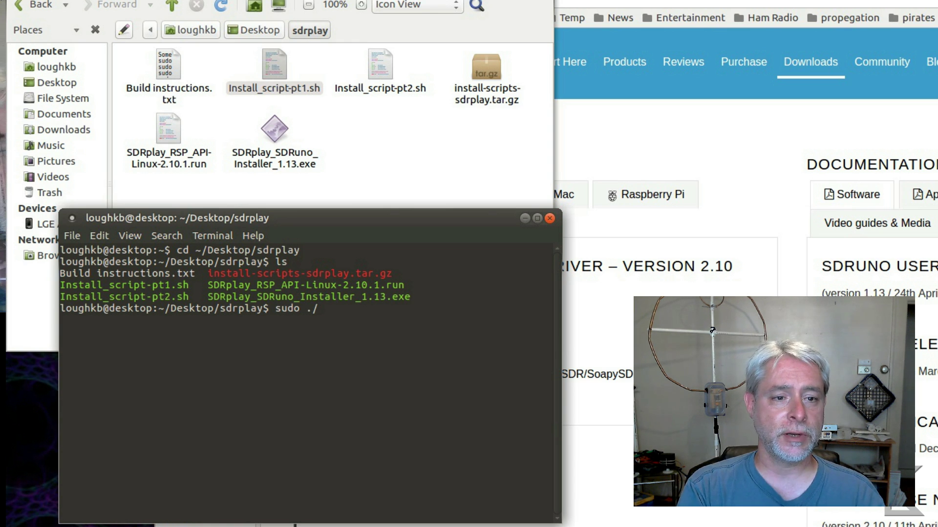
type("install_")
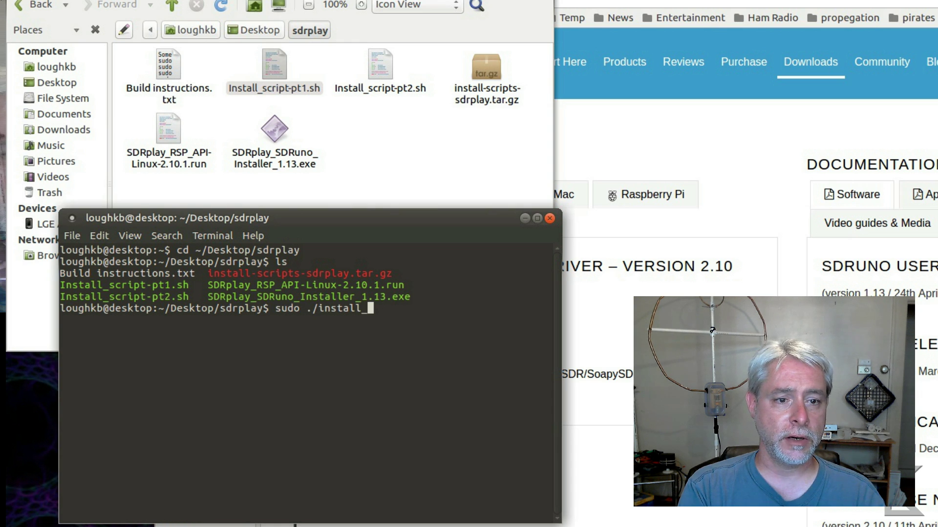
type("script")
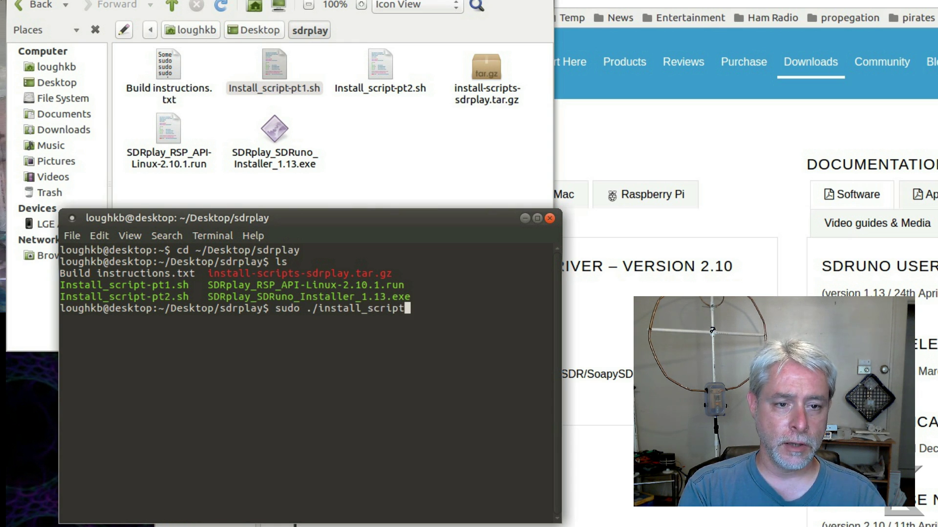
type("pt")
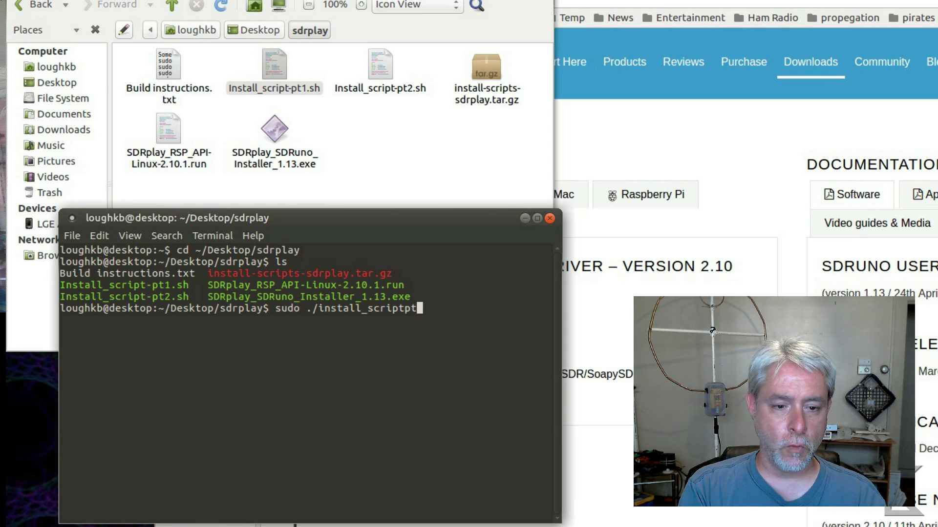
type("1.sh")
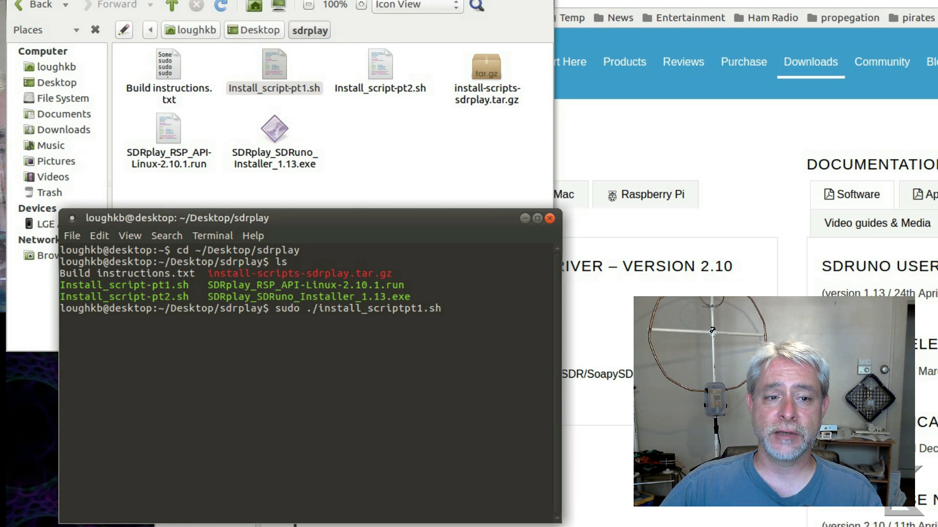
key("BackSpace")
key("BackSpace")
key("BackSpace")
key("BackSpace")
key("BackSpace")
key("BackSpace")
key("BackSpace")
key("BackSpace")
key("BackSpace")
key("BackSpace")
key("BackSpace")
key("BackSpace")
key("BackSpace")
key("BackSpace")
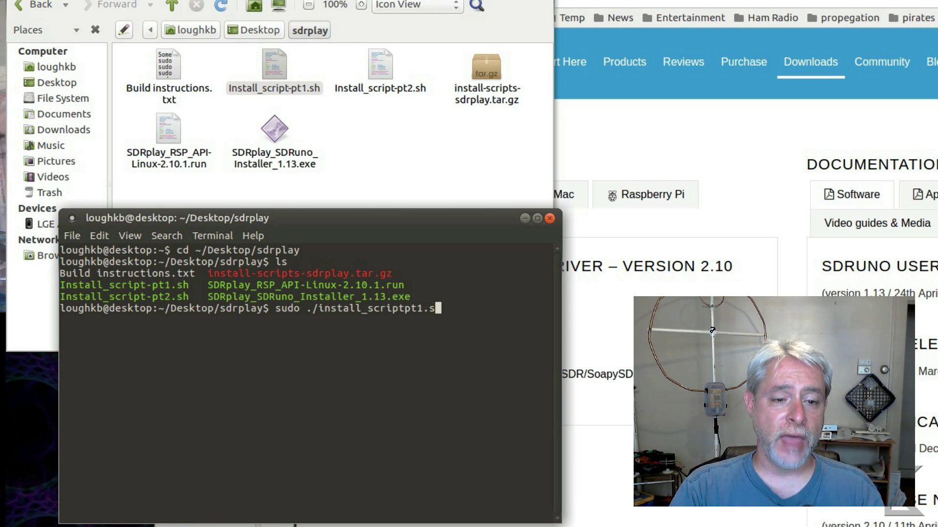
key("BackSpace")
key("BackSpace")
key("BackSpace")
key("BackSpace")
key("BackSpace")
key("BackSpace")
key("BackSpace")
key("BackSpace")
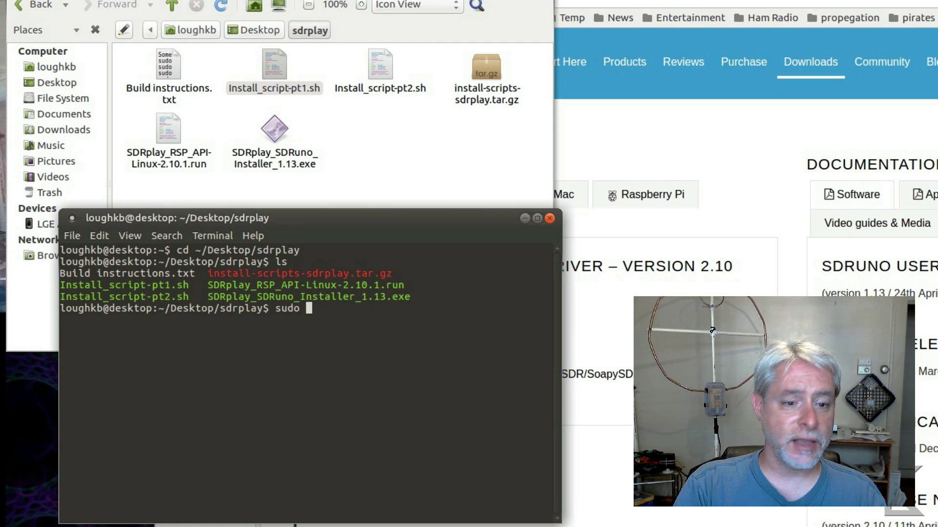
type("./")
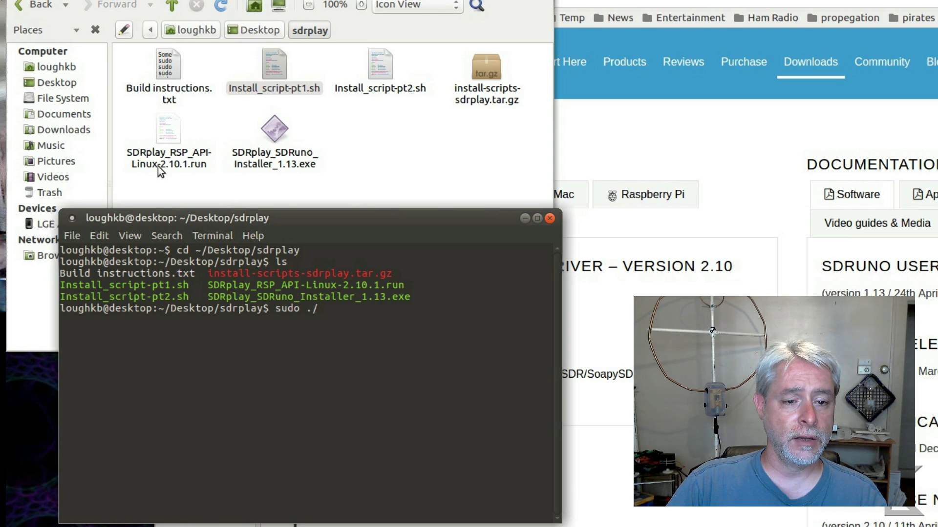
Paste SDRplay_RSP_API-Linux-2.10.1.run after sudo ./ and run it, entering the account password
double_click(302, 286)
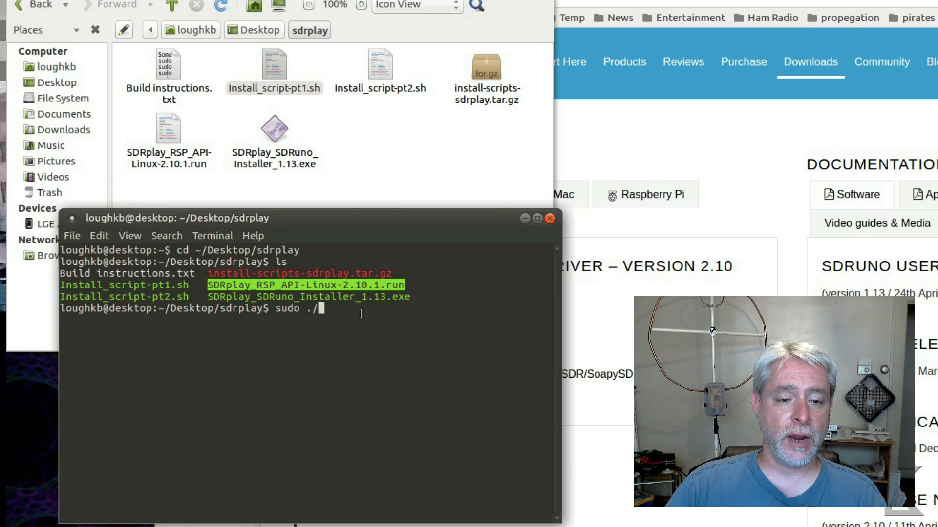
right_click(324, 285)
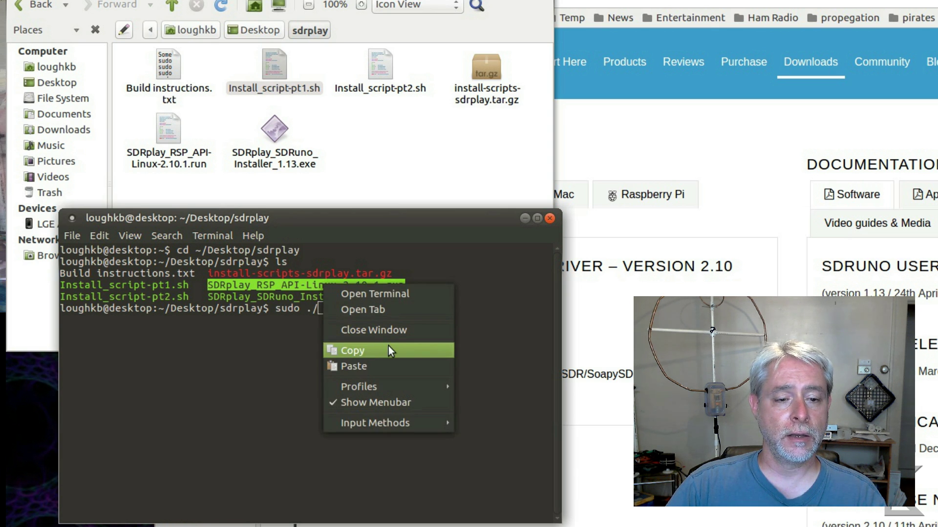
left_click(388, 346)
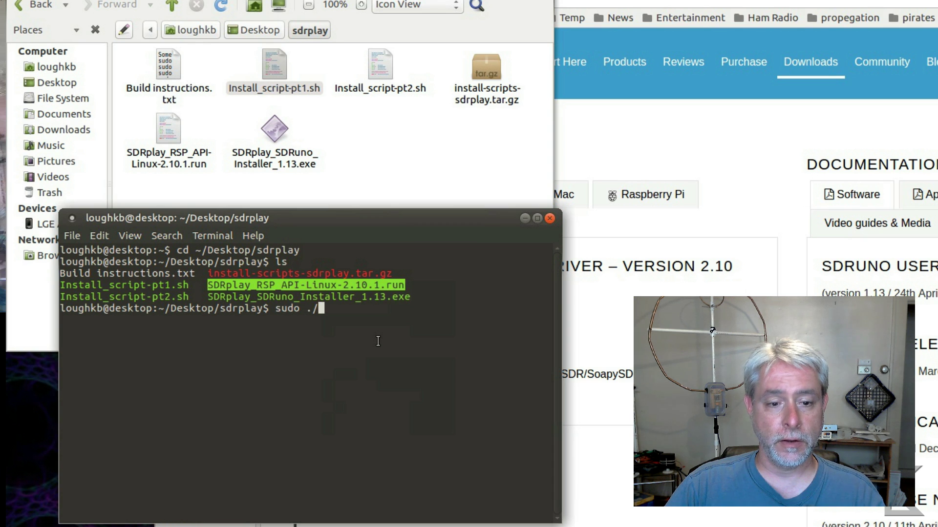
key("ctrl+shift+v")
key("Return")
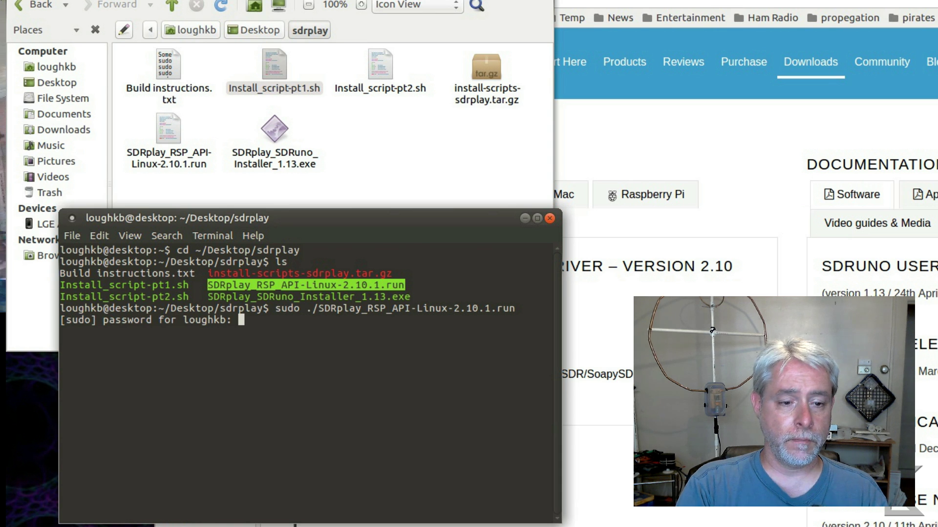
key("Return")
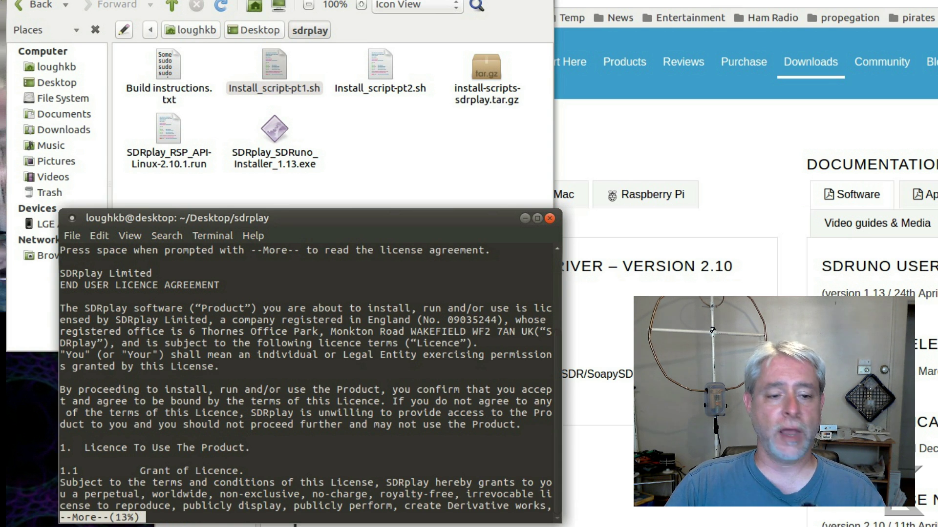
Page through the SDRplay licence and answer n to decline it, exiting the installer
key("space")
key("space")
key("space")
key("space")
key("space")
key("space")
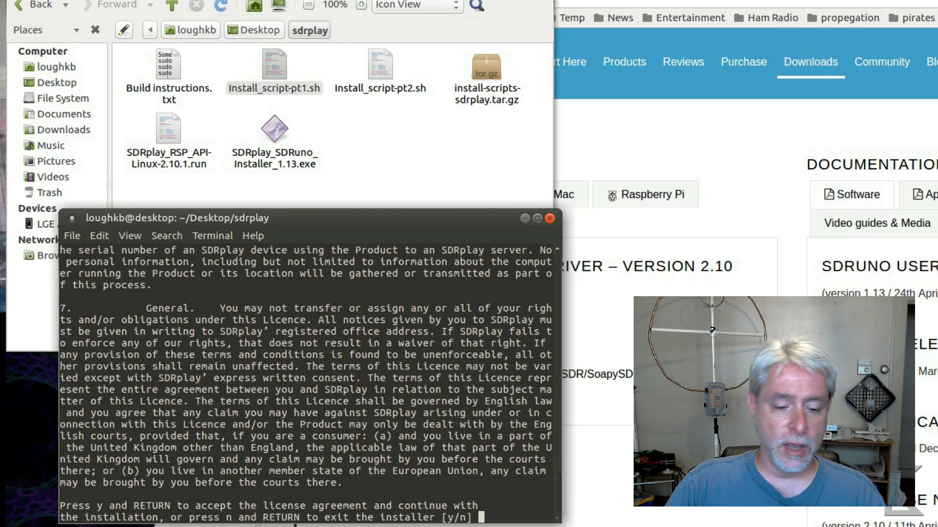
type("n")
key("Return")
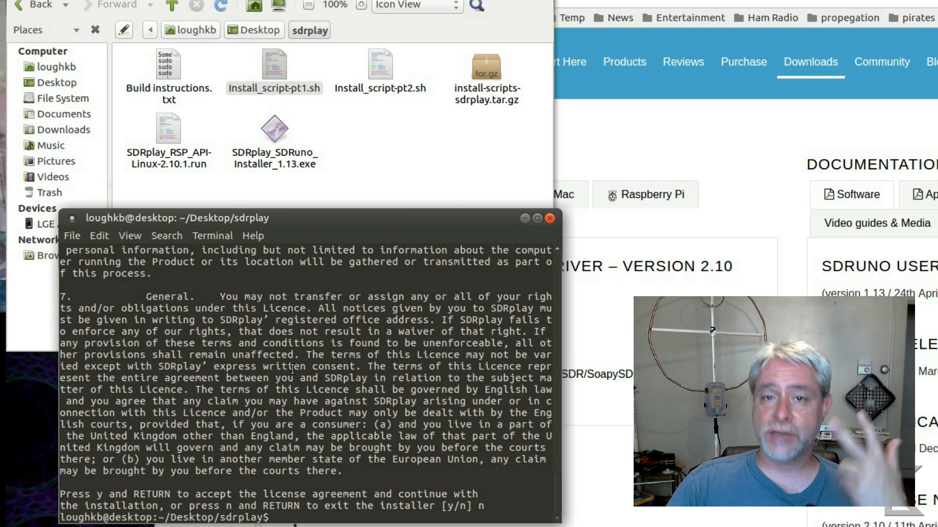
Step back through command history to recall the SDRplay installer command
key("Up")
key("Up")
key("Up")
key("Up")
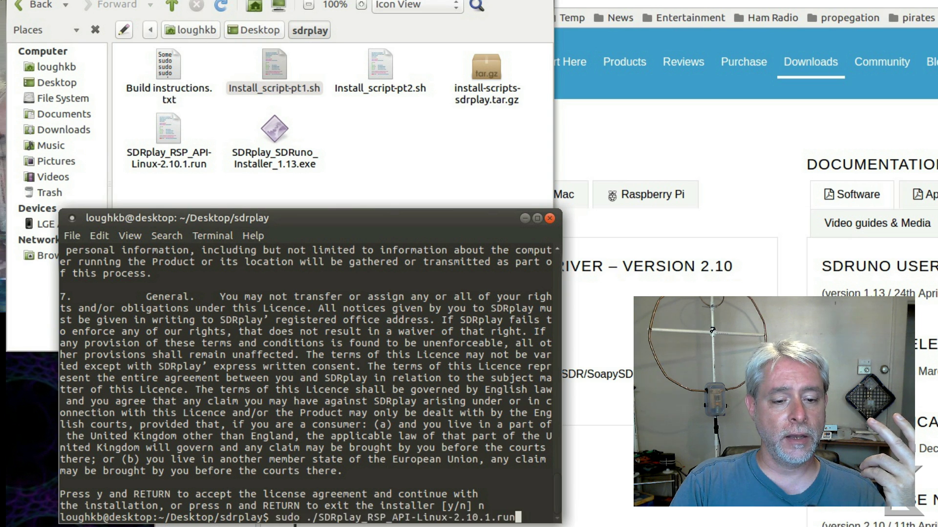
key("Up")
key("Up")
key("Up")
key("Up")
key("Up")
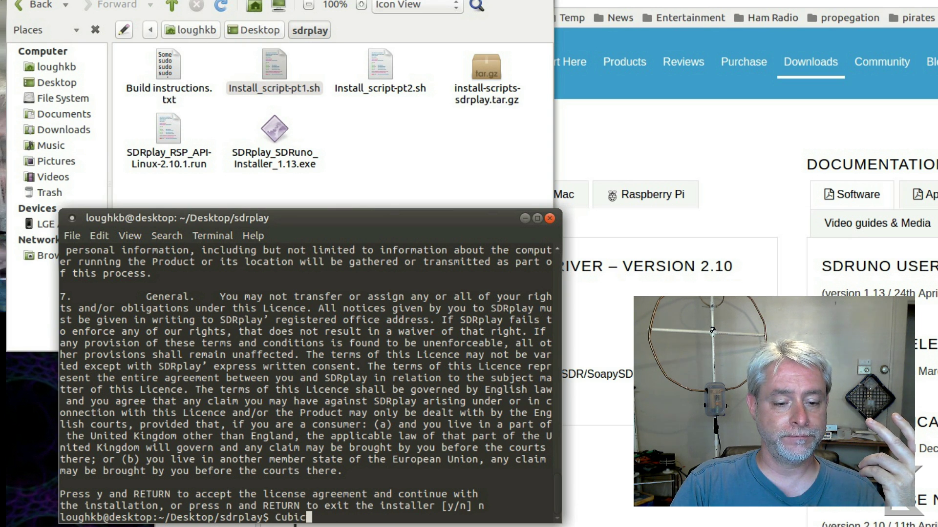
key("Up")
key("Up")
key("Up")
key("Up")
key("Up")
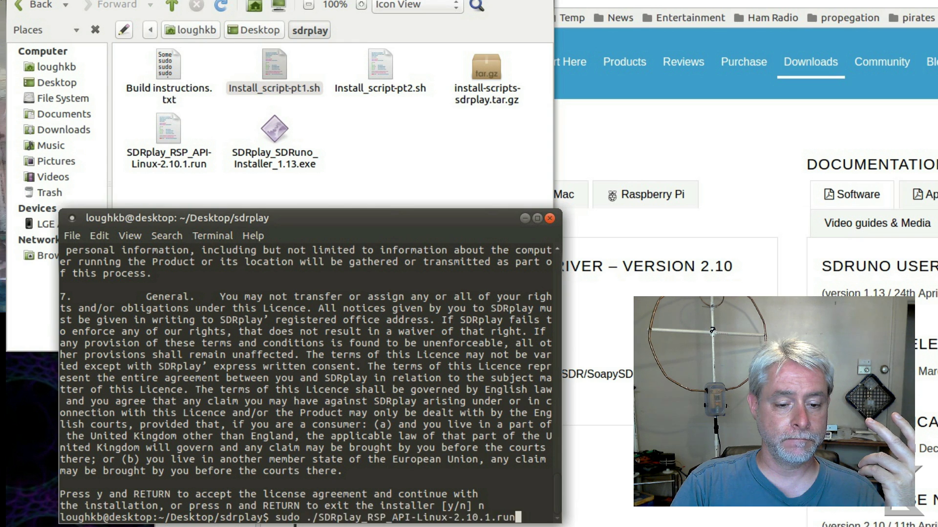
Clear the recalled command and begin typing sudo ./install_script-pt2.sh, fixing a misspelling
key("Down")
key("Down")
key("Down")
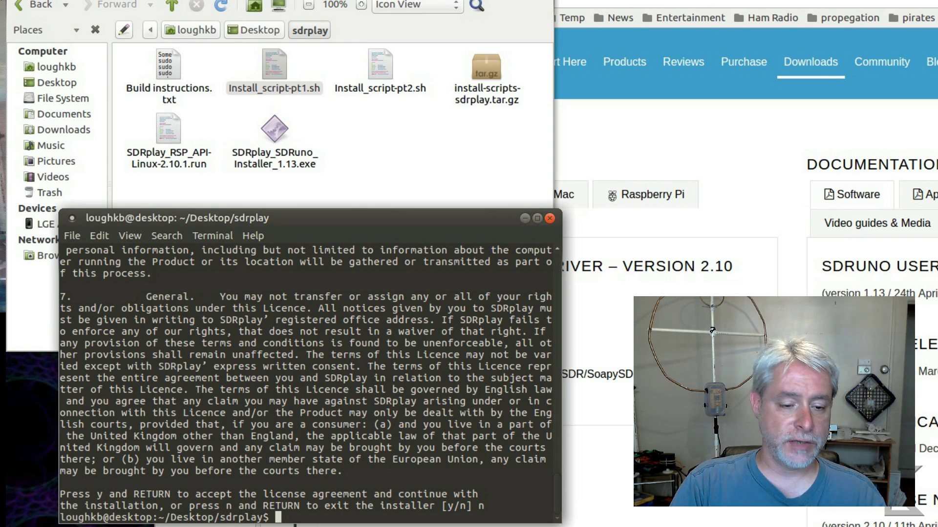
type("sudo ")
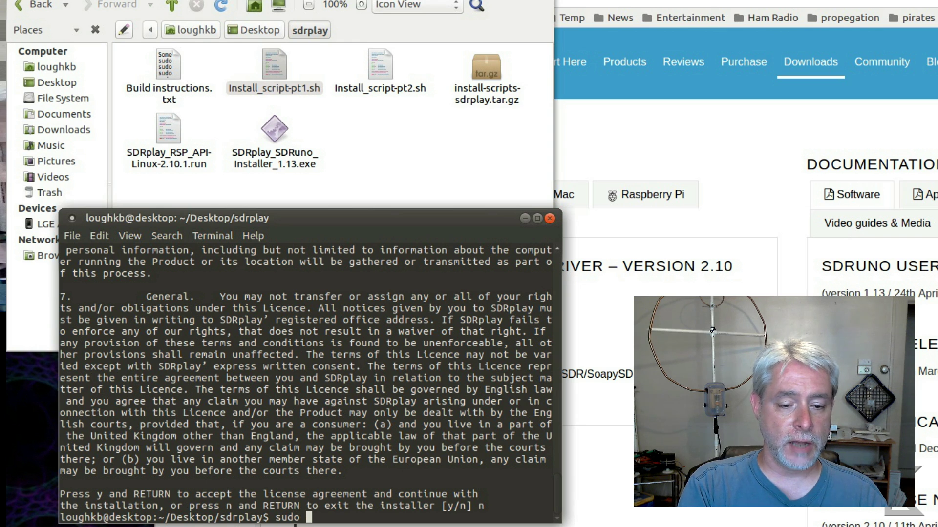
type("./inst")
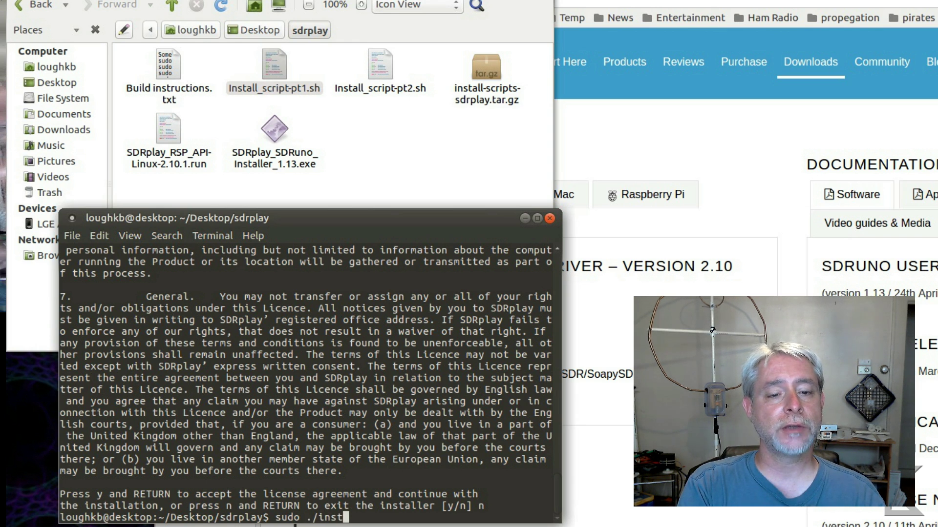
type("all_scti")
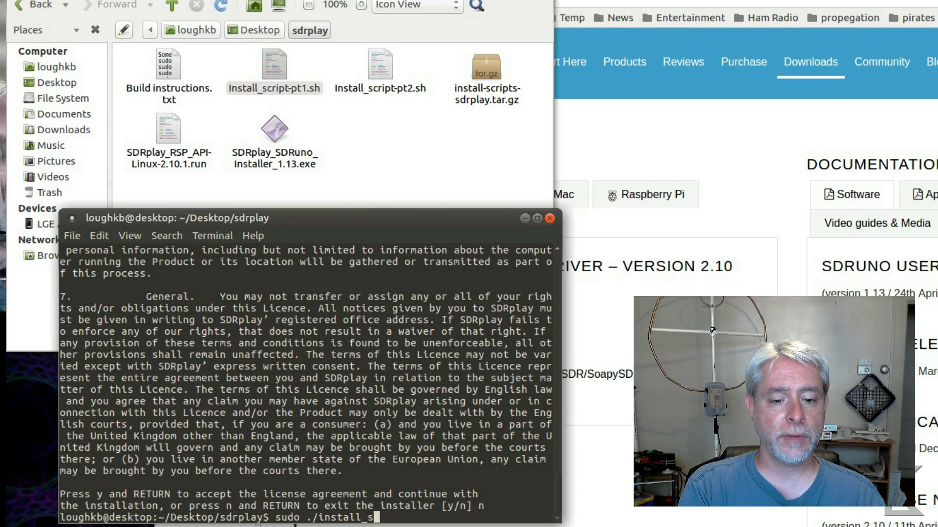
key("BackSpace")
key("BackSpace")
type("ipt")
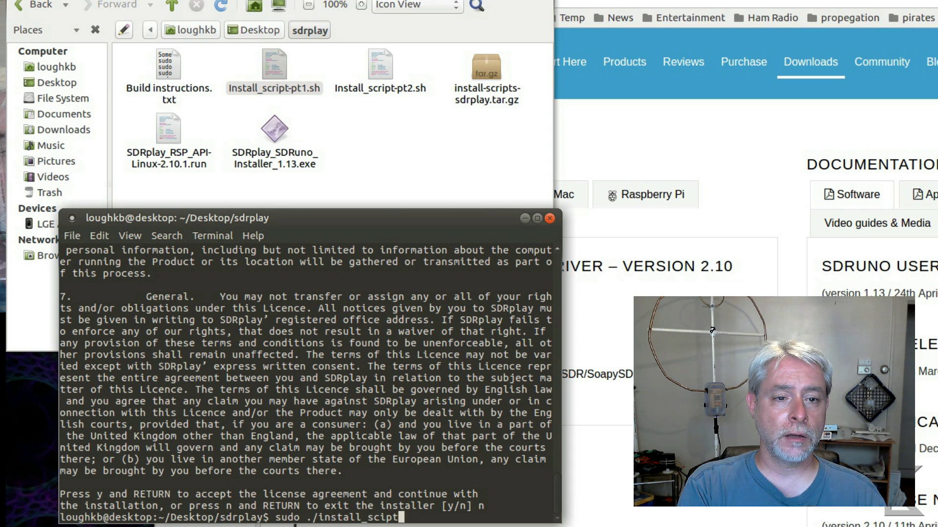
type("-")
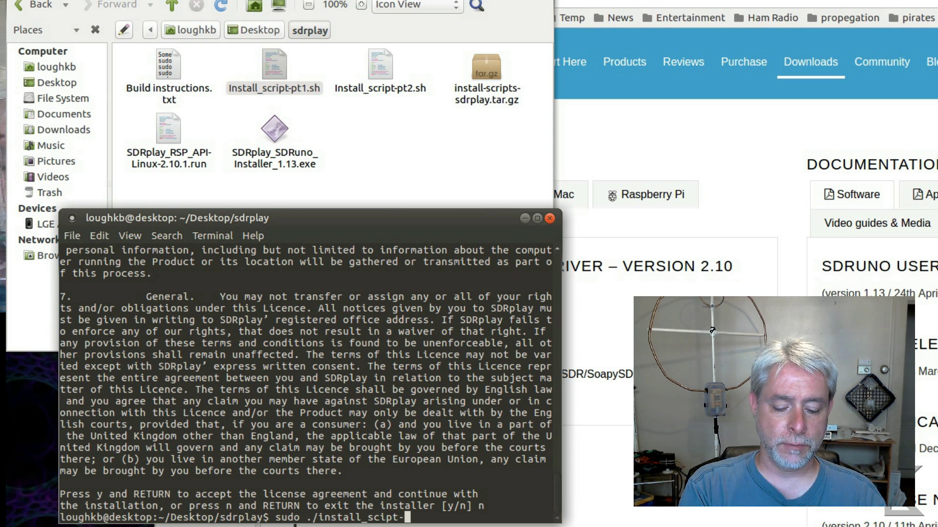
type("pt2.")
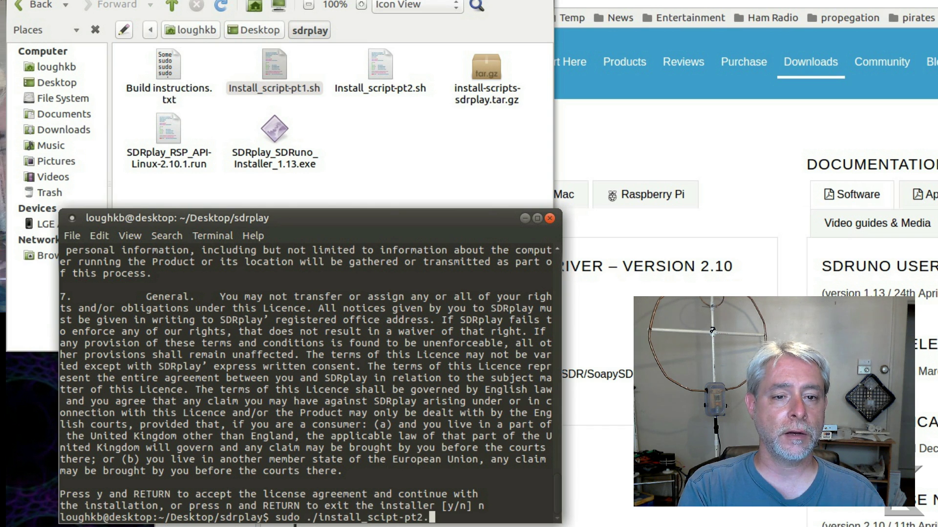
type("s")
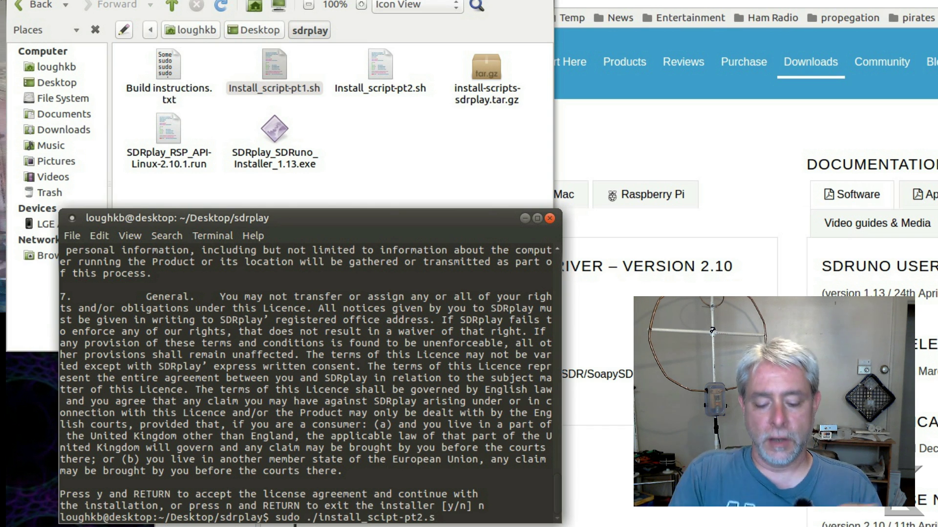
type("h")
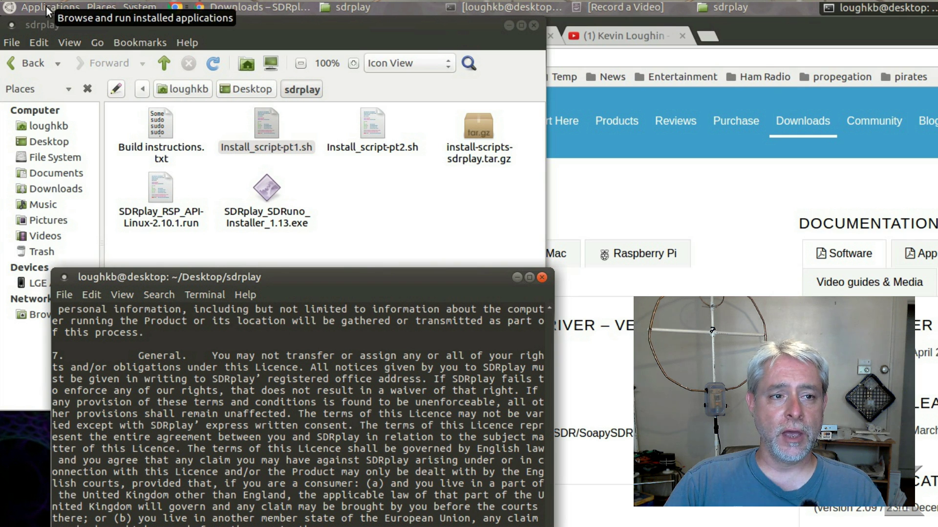
left_click(48, 8)
left_click(44, 7)
right_click(44, 7)
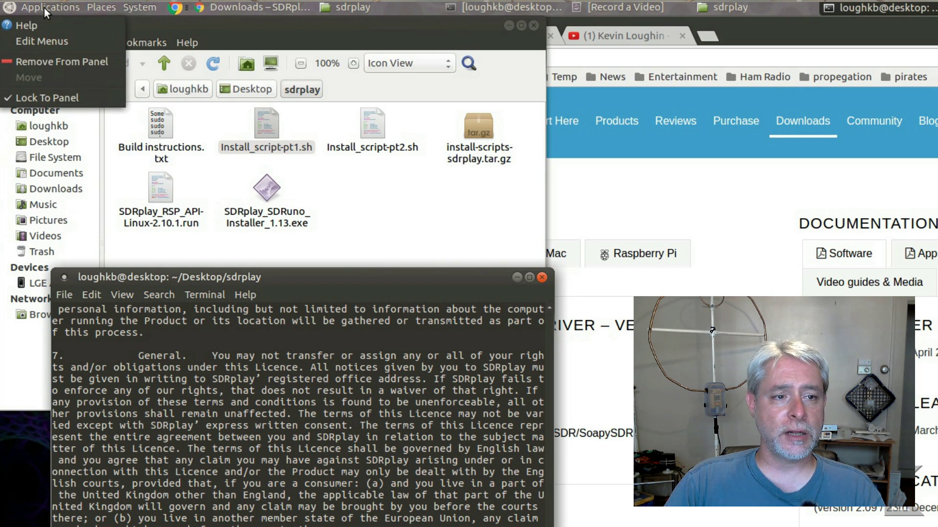
left_click(42, 42)
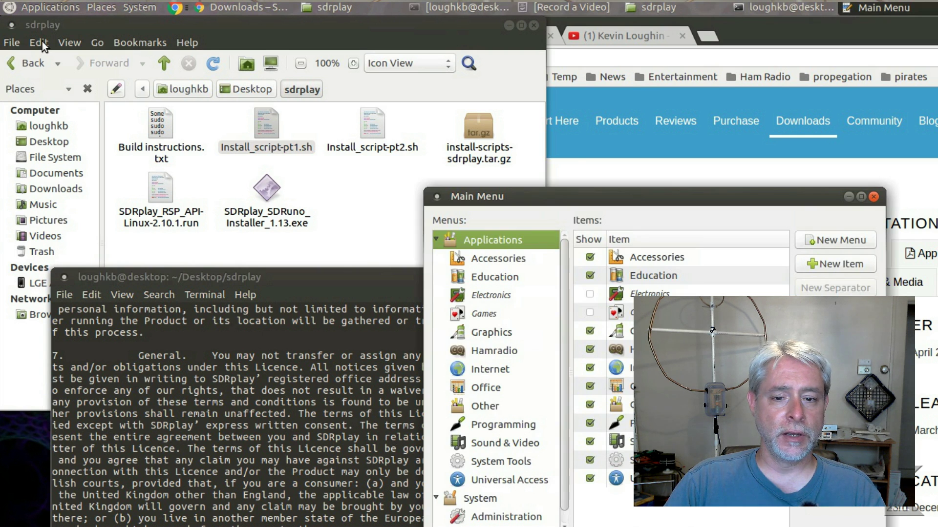
left_click(496, 351)
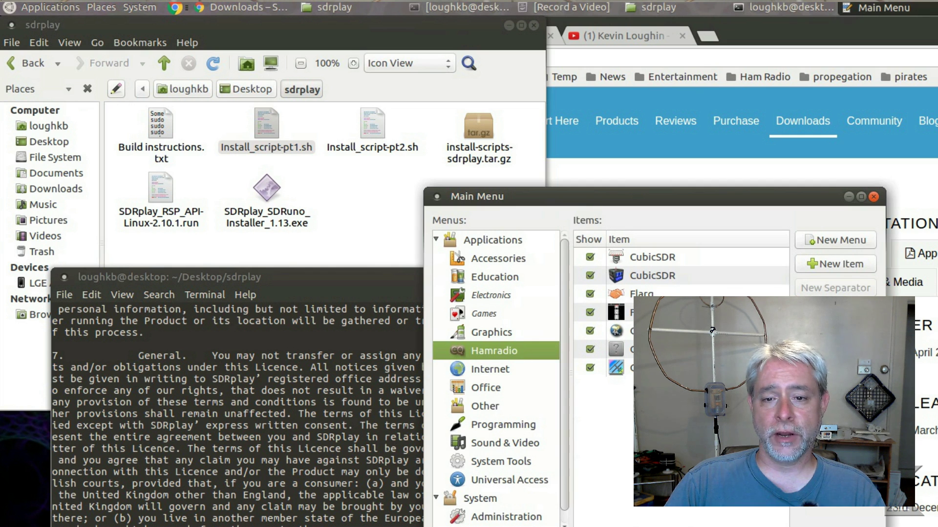
left_click_drag(681, 196, 546, 197)
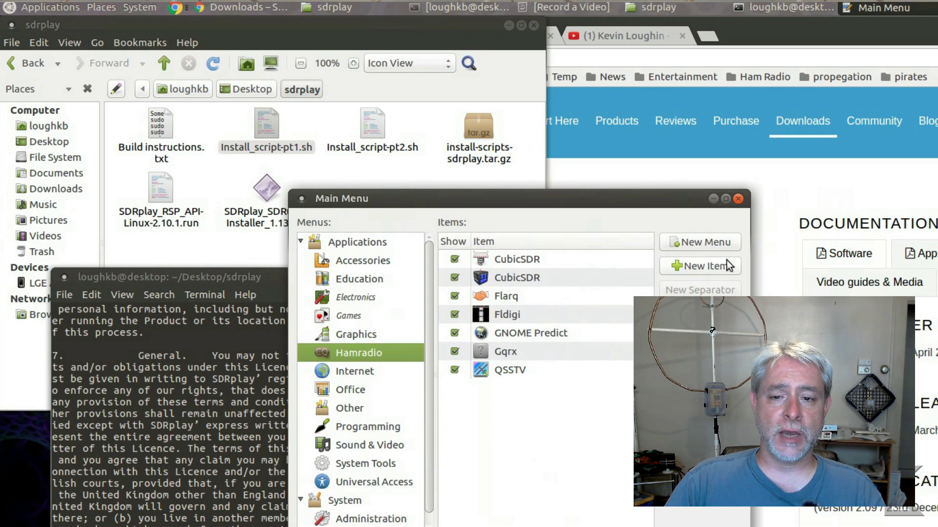
double_click(503, 280)
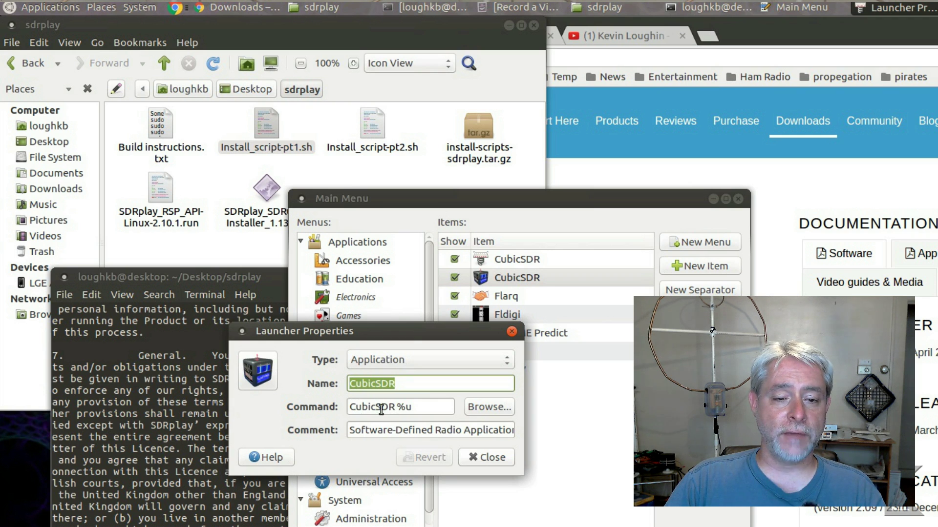
left_click(483, 458)
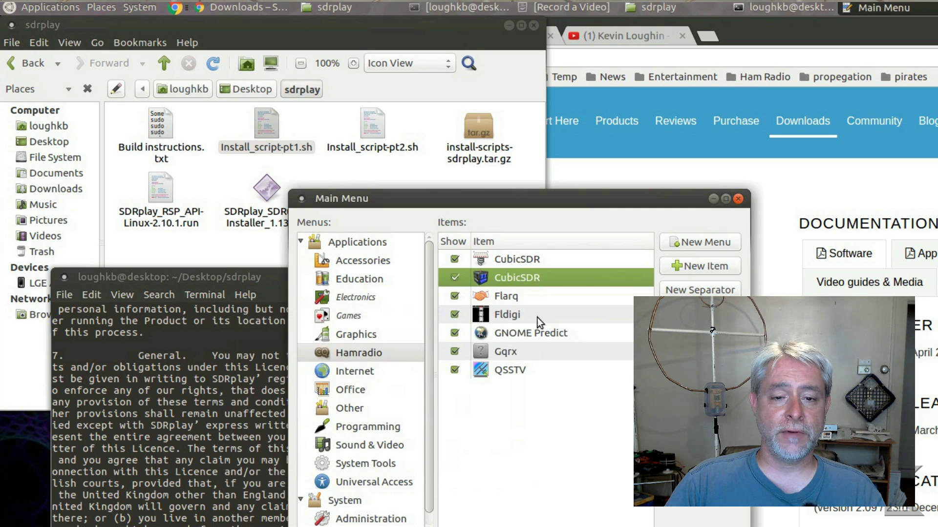
Close the menu editor and launch CubicSDR from Applications > Hamradio
key("alt+F4")
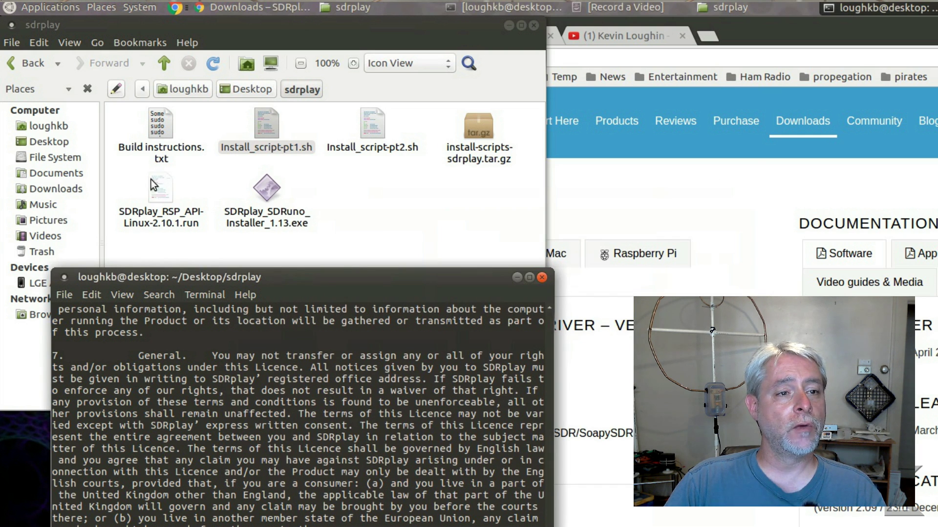
left_click(54, 3)
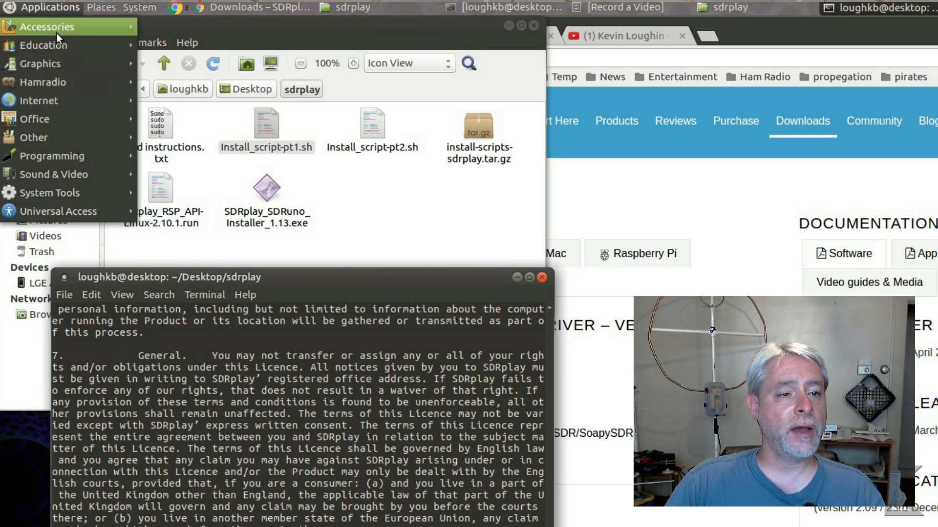
mouse_move(57, 80)
left_click(146, 82)
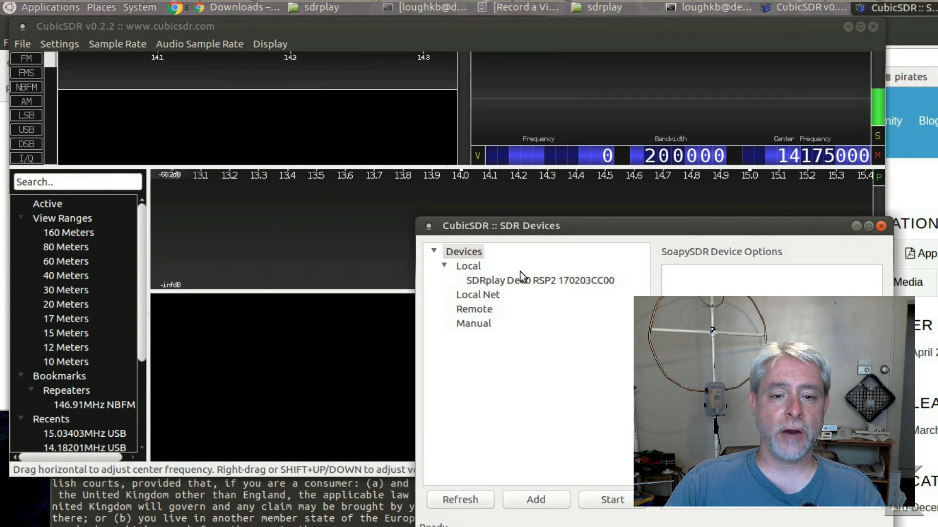
Select the SDRplay RSP2 in the SDR Devices dialog and start receiving around 14,175,000 Hz
left_click_drag(591, 221, 348, 116)
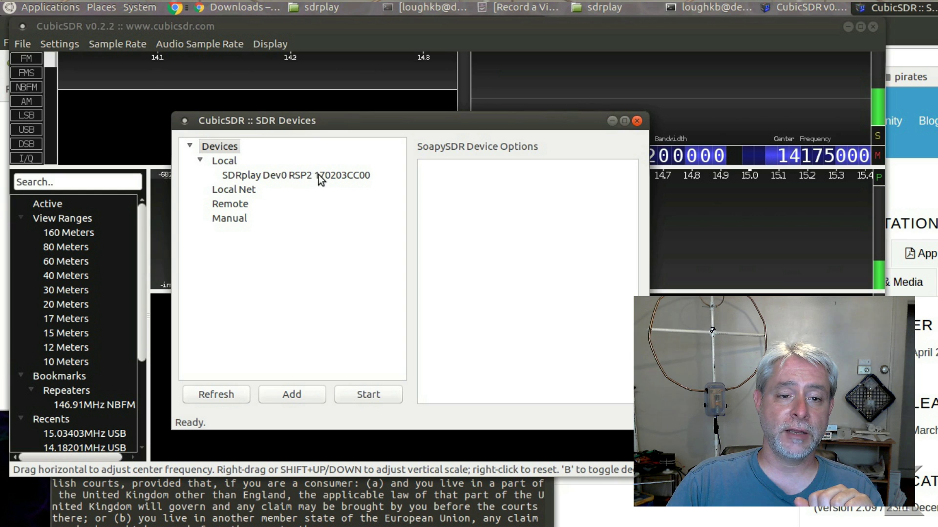
left_click(292, 176)
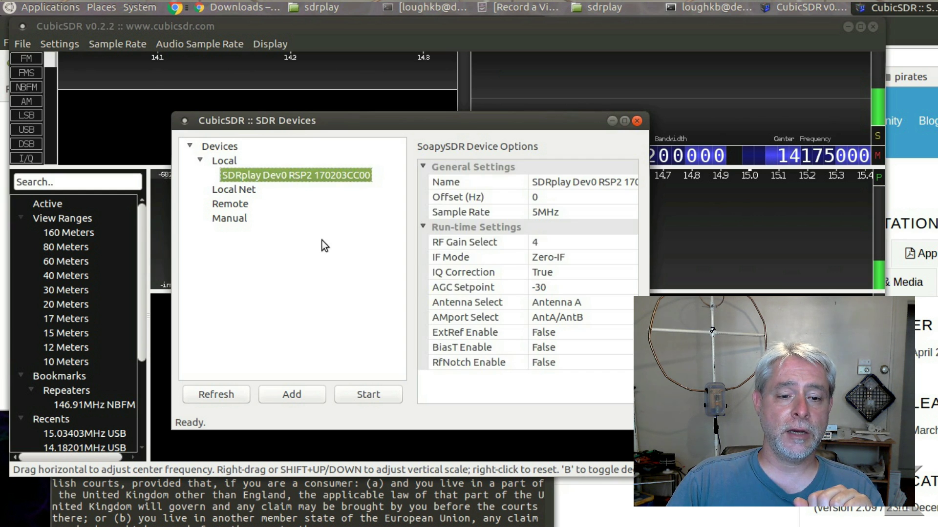
left_click(369, 394)
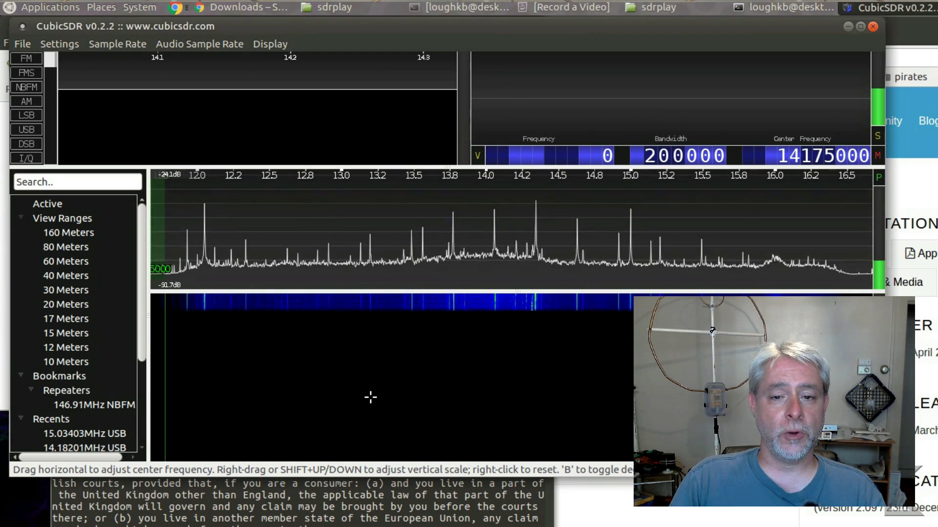
Add a USB demodulator and fine-tune it to 14,208,075 Hz with 2700 Hz bandwidth
left_click(531, 314)
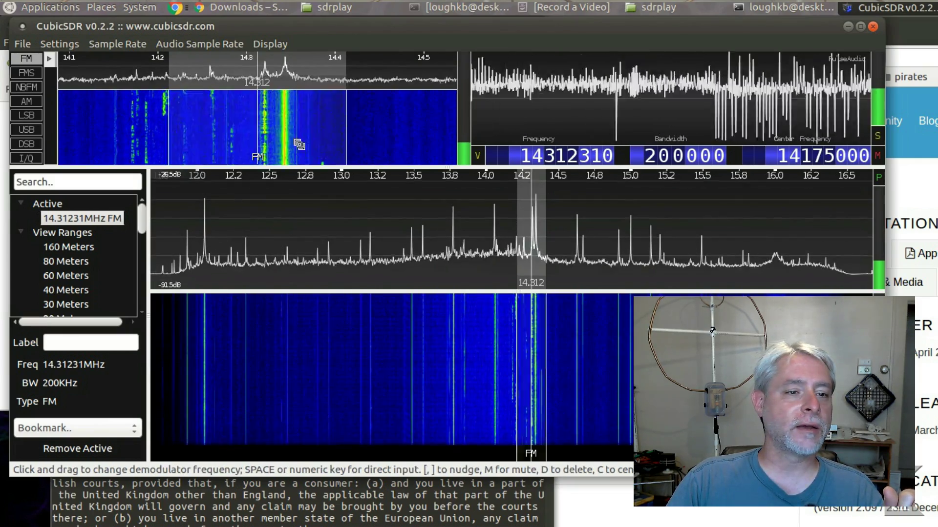
left_click(27, 130)
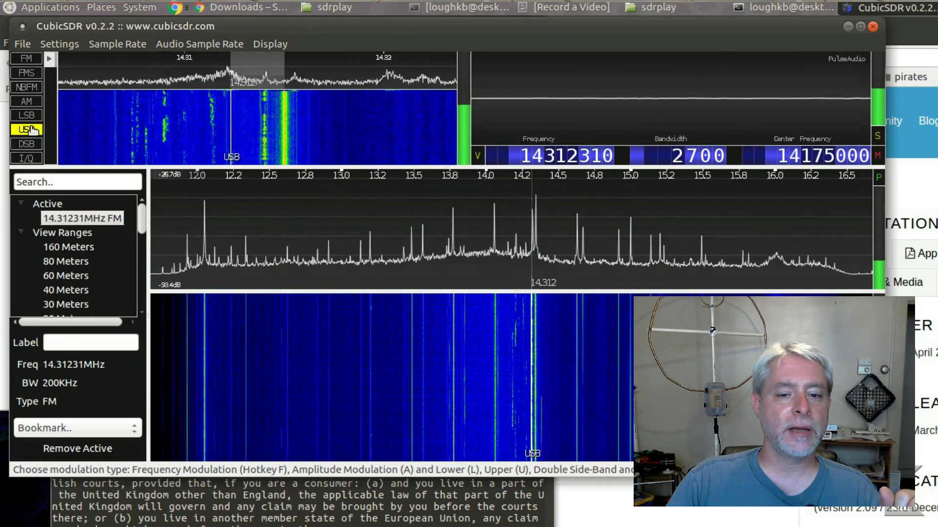
left_click(535, 333)
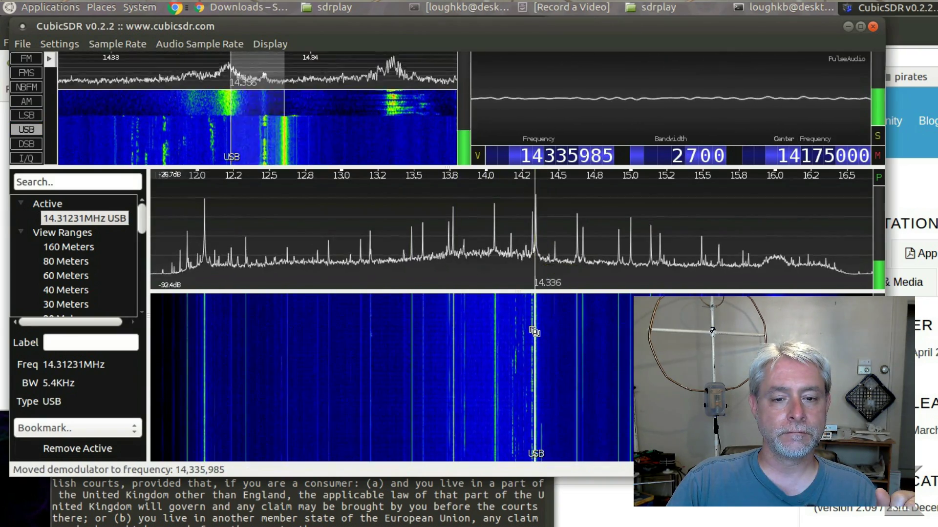
left_click(516, 337)
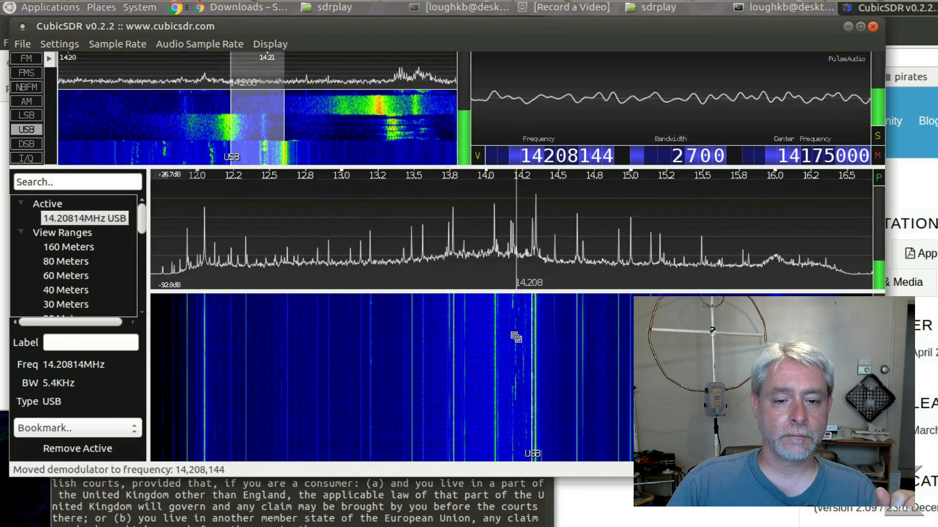
scroll(515, 337, "up", 3)
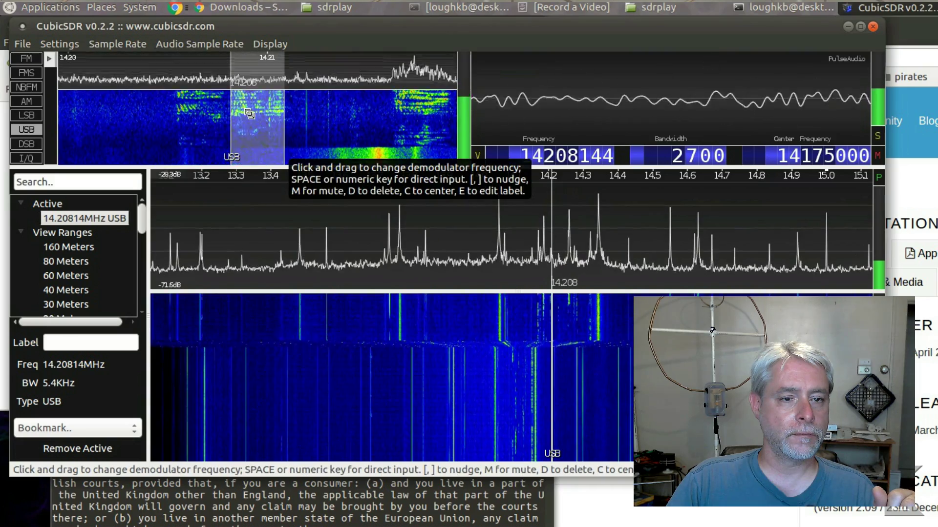
left_click_drag(249, 114, 248, 114)
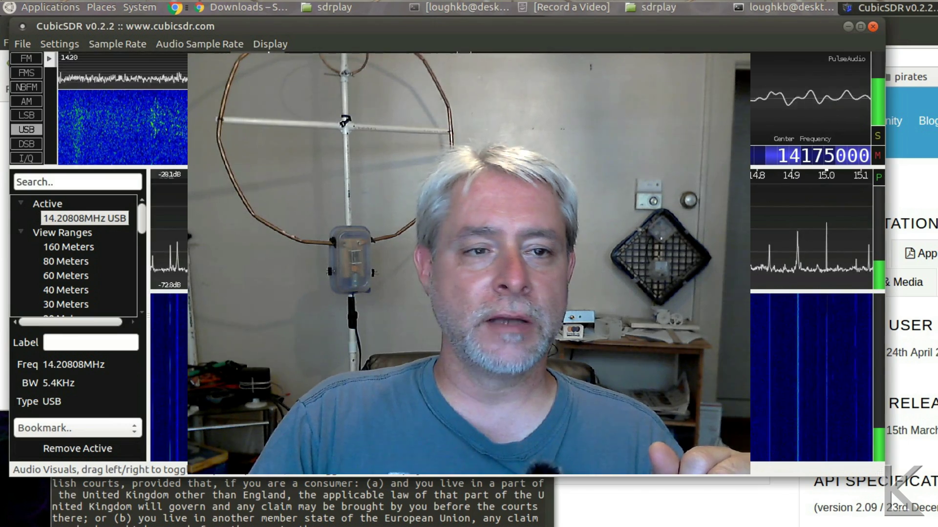
Close the CubicSDR window, leaving the sdrplay folder, terminal and browser visible
left_click(873, 27)
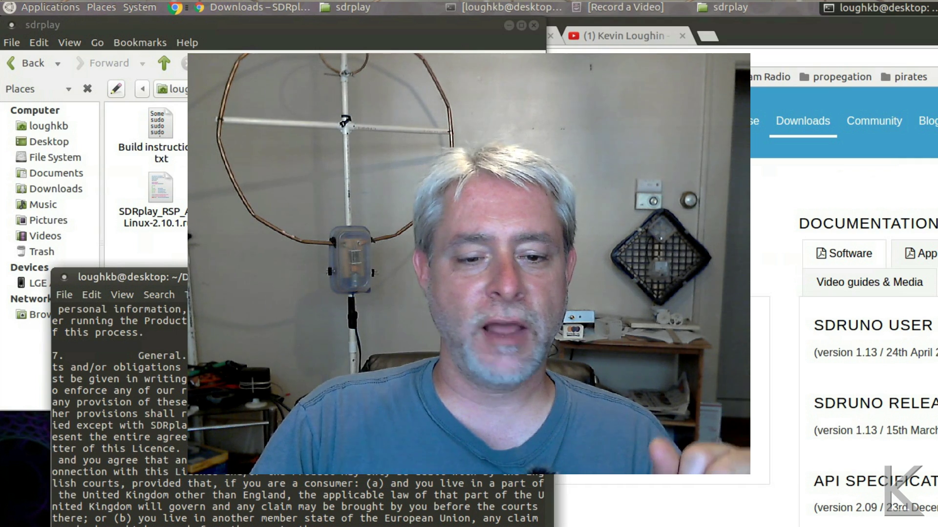